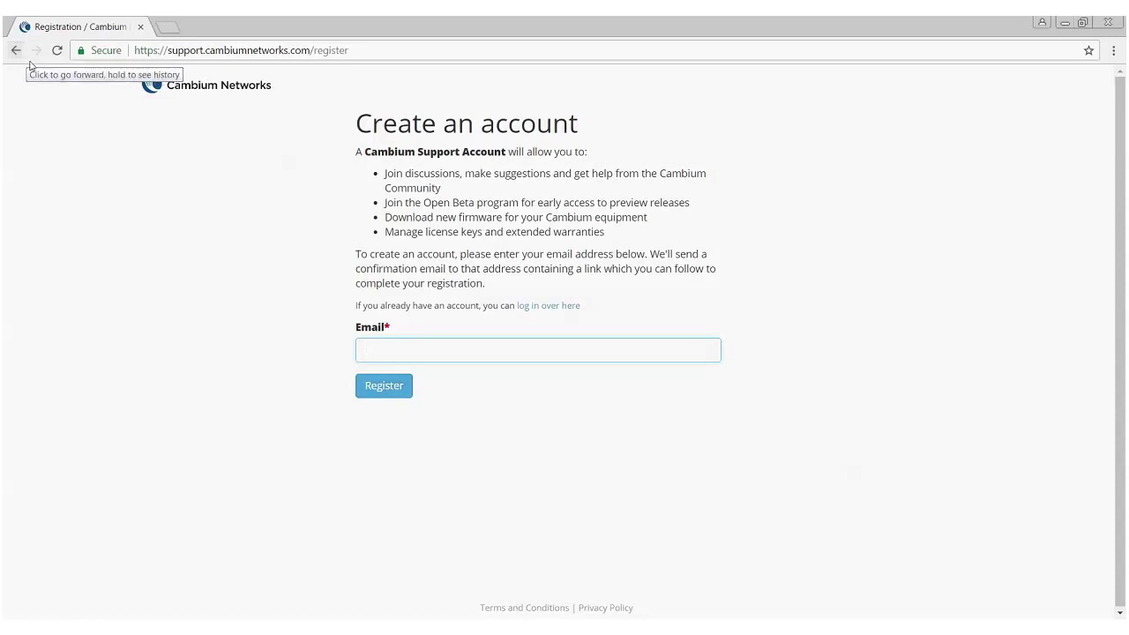
Return to the Cambium Support Center home page and sign in with the saved account credentials.
{"action": "left_click", "coordinate": [16, 53]}
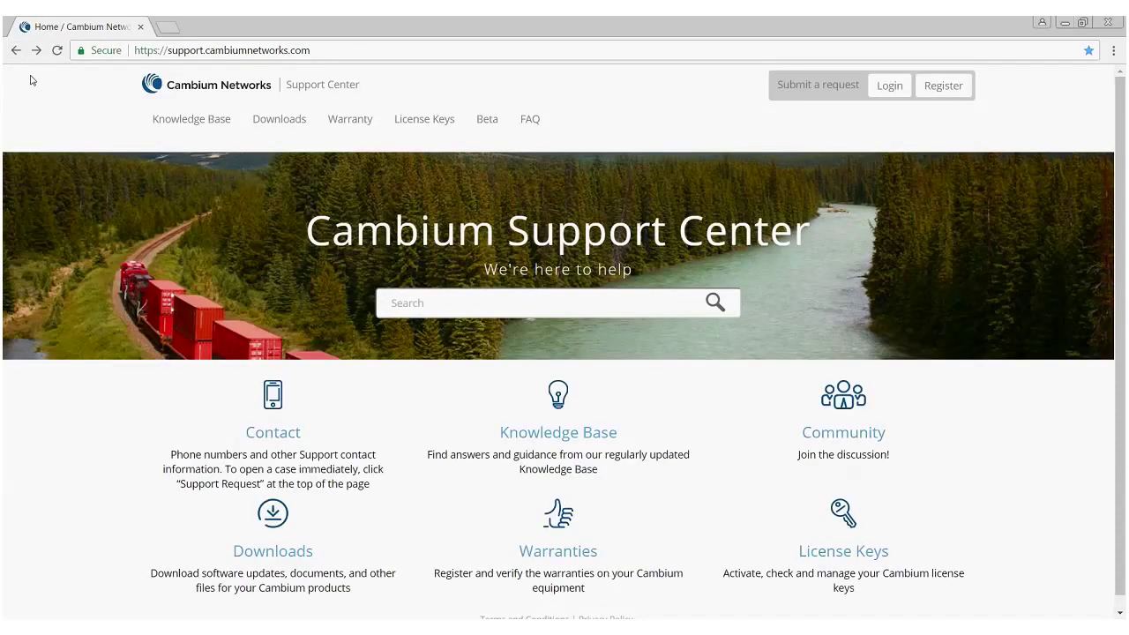
{"action": "left_click", "coordinate": [889, 85]}
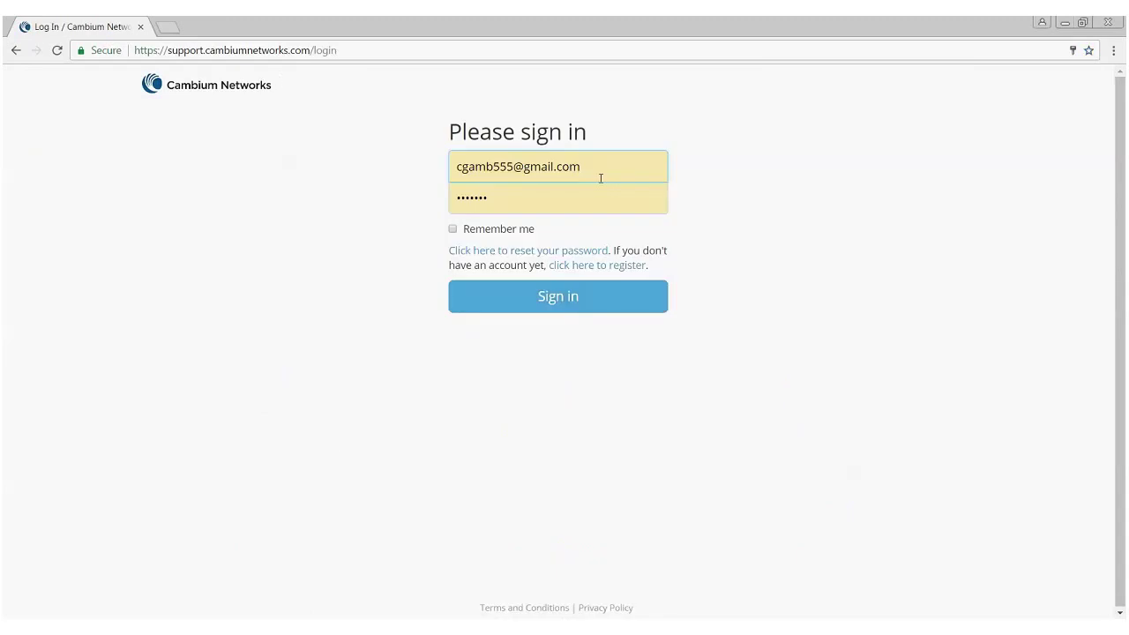
{"action": "left_click", "coordinate": [577, 300]}
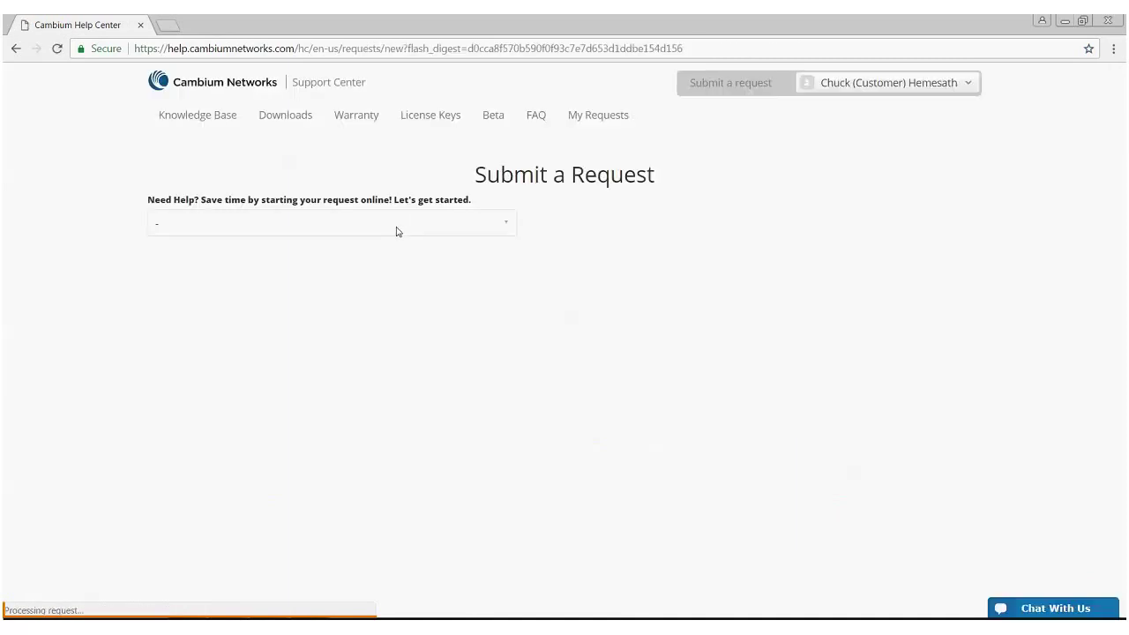
Choose Technical Support Request as the type of the new request and look over the form's fields.
{"action": "left_click", "coordinate": [396, 231]}
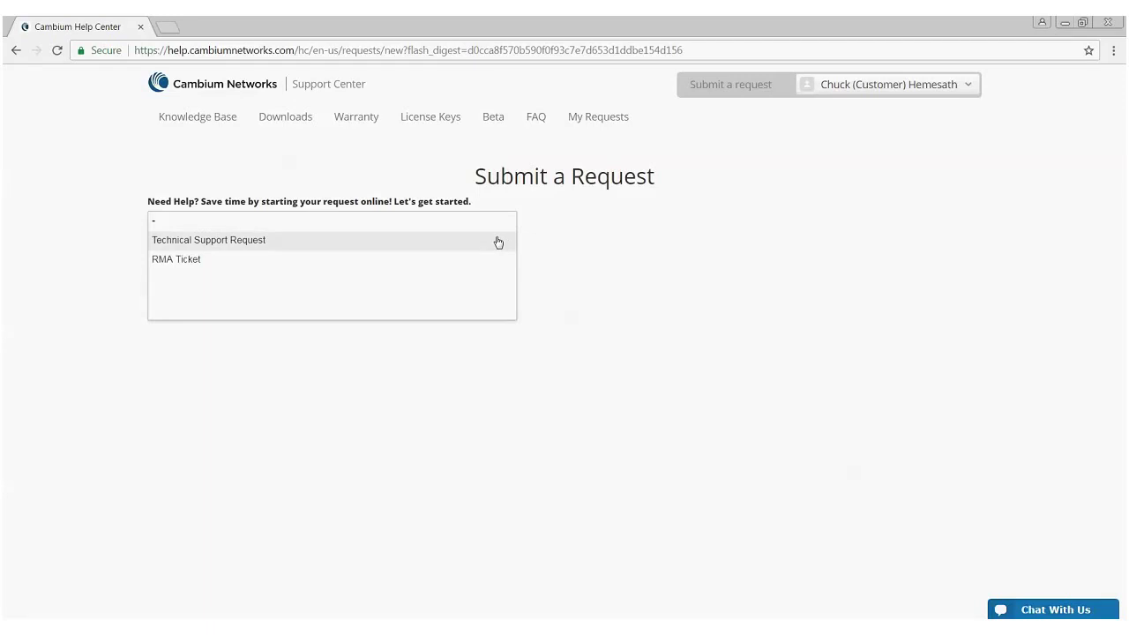
{"action": "left_click", "coordinate": [259, 243]}
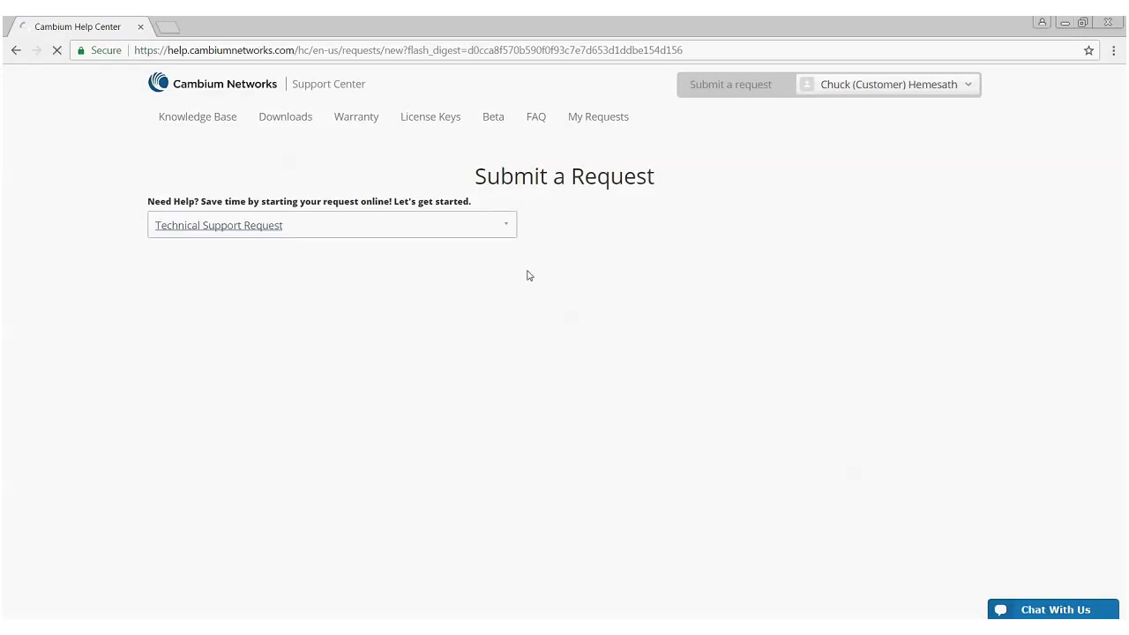
{"action": "scroll", "coordinate": [650, 269], "scroll_direction": "down", "scroll_amount": 2}
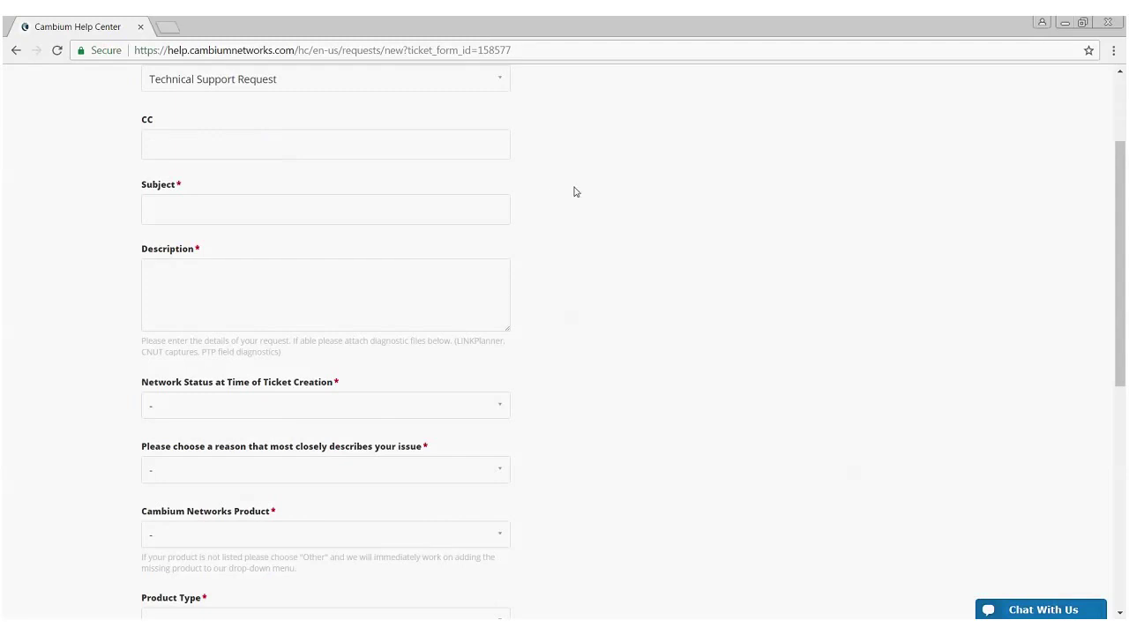
{"action": "scroll", "coordinate": [577, 189], "scroll_direction": "down", "scroll_amount": 1}
{"action": "scroll", "coordinate": [577, 203], "scroll_direction": "up", "scroll_amount": 2}
{"action": "scroll", "coordinate": [569, 195], "scroll_direction": "down", "scroll_amount": 1}
Enter "PMP 450 with CMM" as the subject of the support request.
{"action": "left_click", "coordinate": [237, 145]}
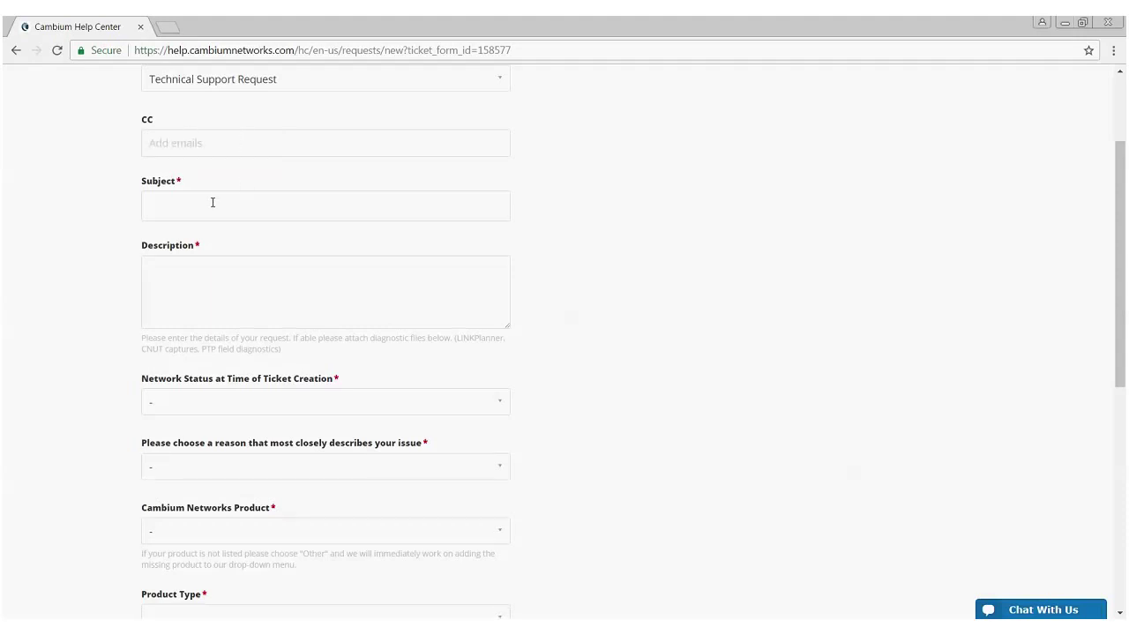
{"action": "left_click", "coordinate": [212, 202]}
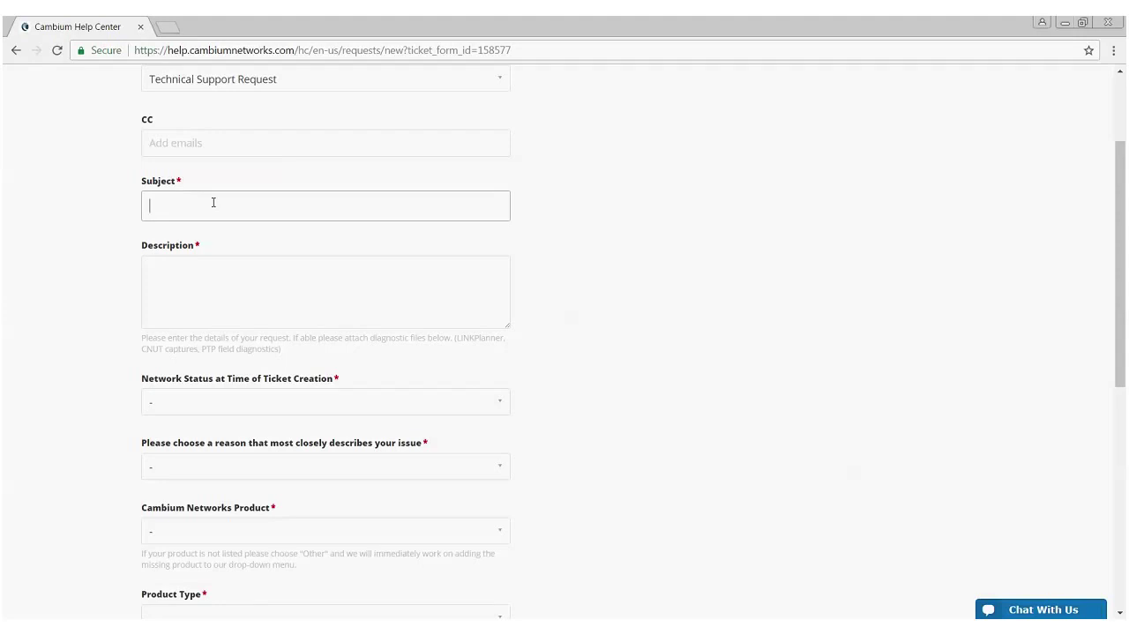
{"action": "type", "text": "PMP"}
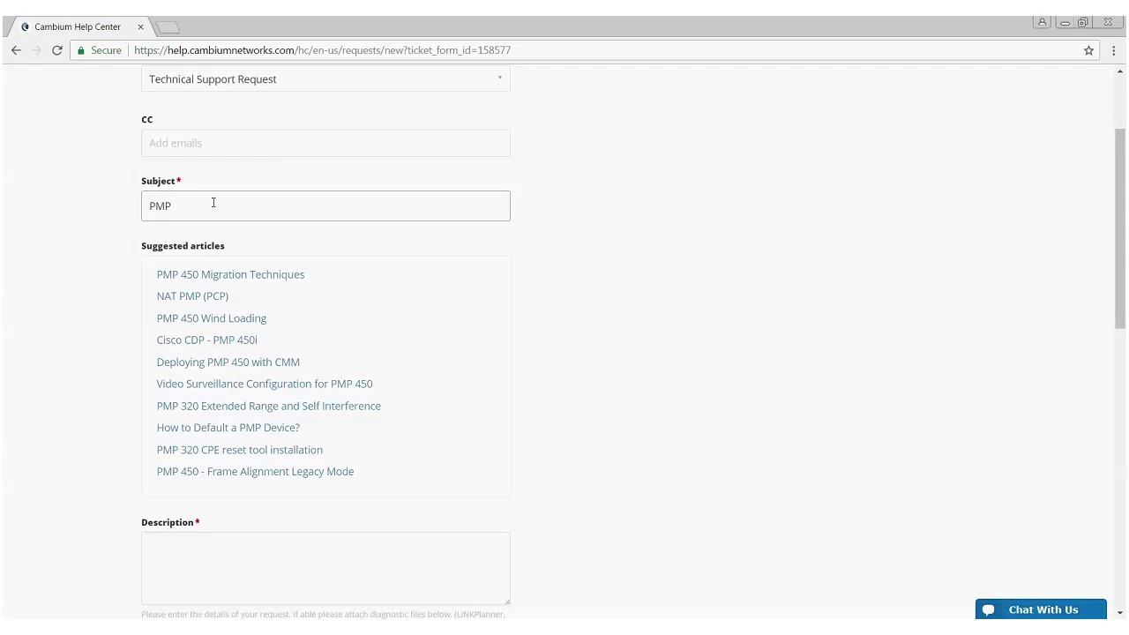
{"action": "type", "text": " 450"}
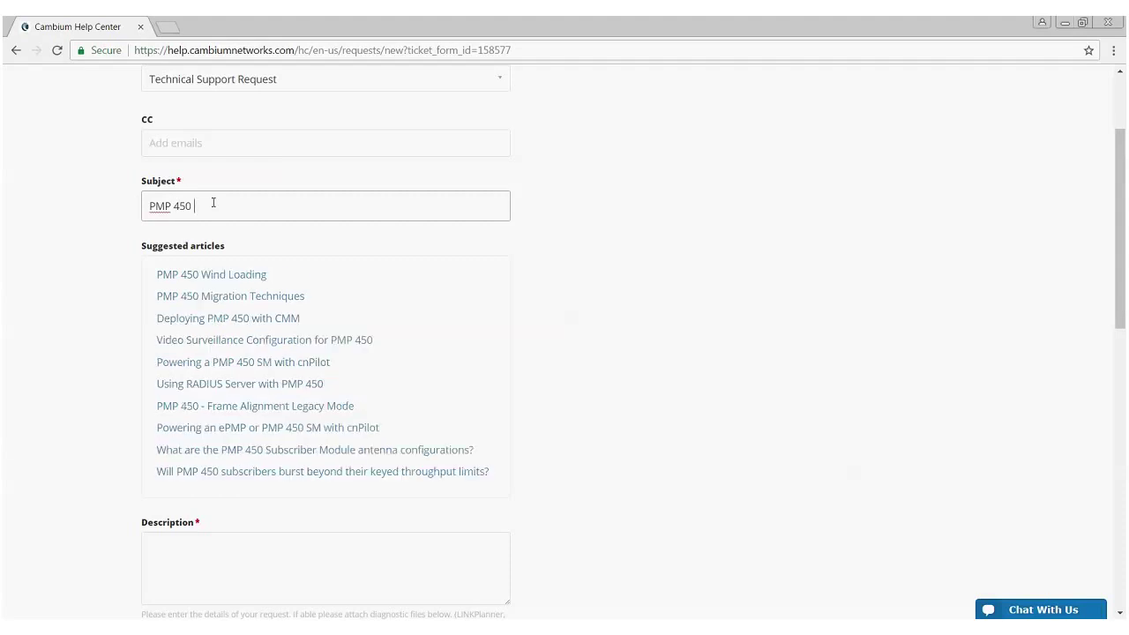
{"action": "type", "text": " with CMM"}
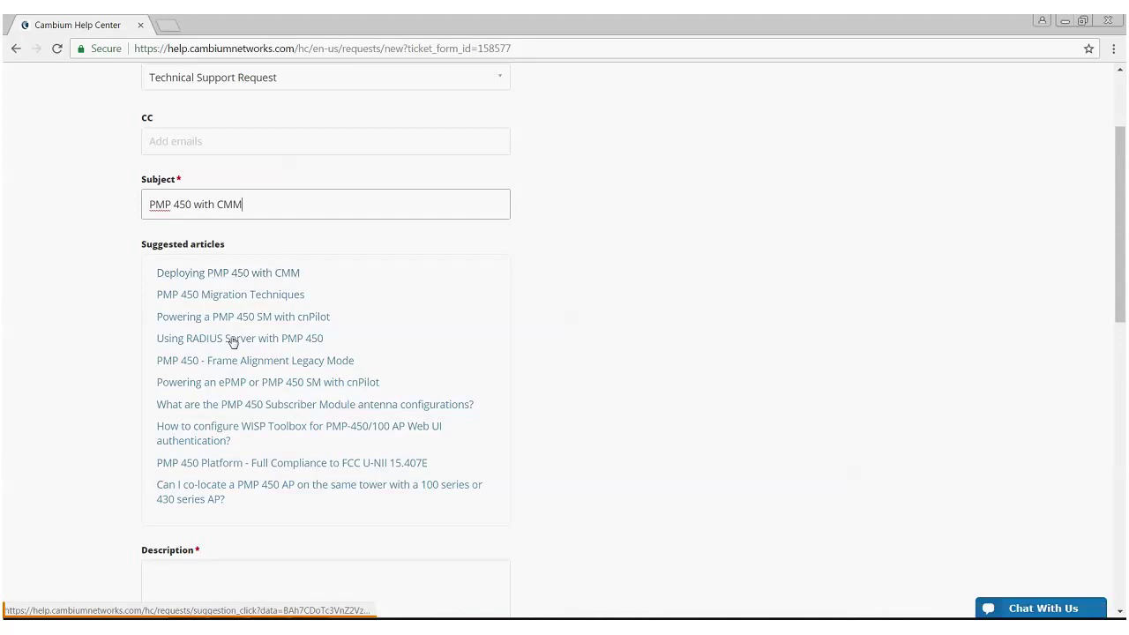
Read through the suggested article "Deploying PMP 450 with CMM" and return to the request form.
{"action": "left_click", "coordinate": [262, 279]}
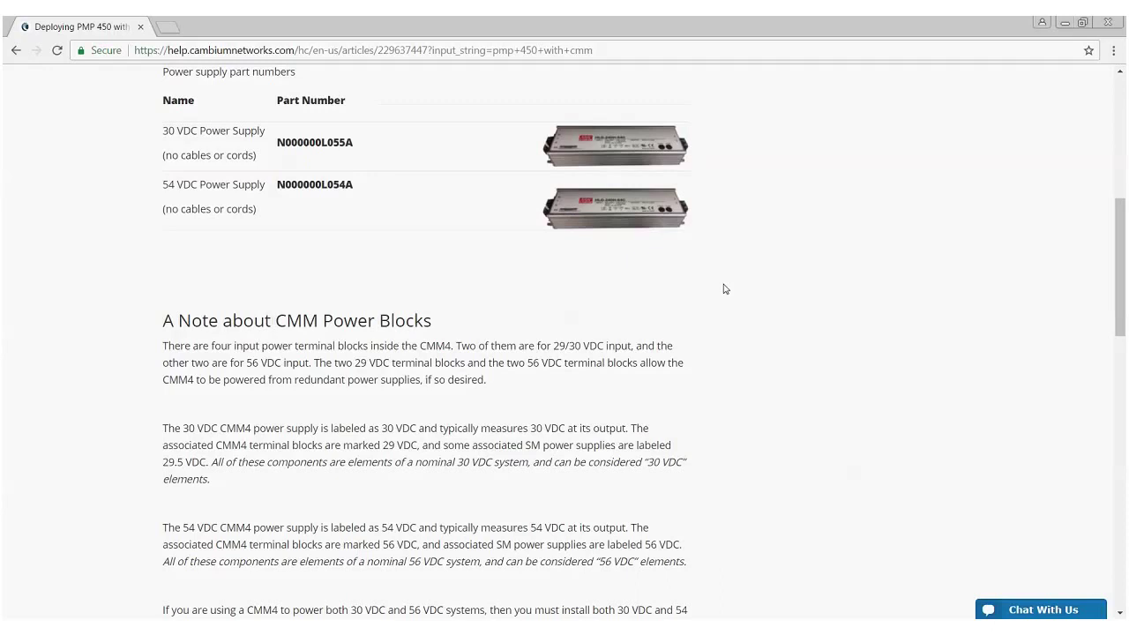
{"action": "scroll", "coordinate": [725, 289], "scroll_direction": "down", "scroll_amount": 5}
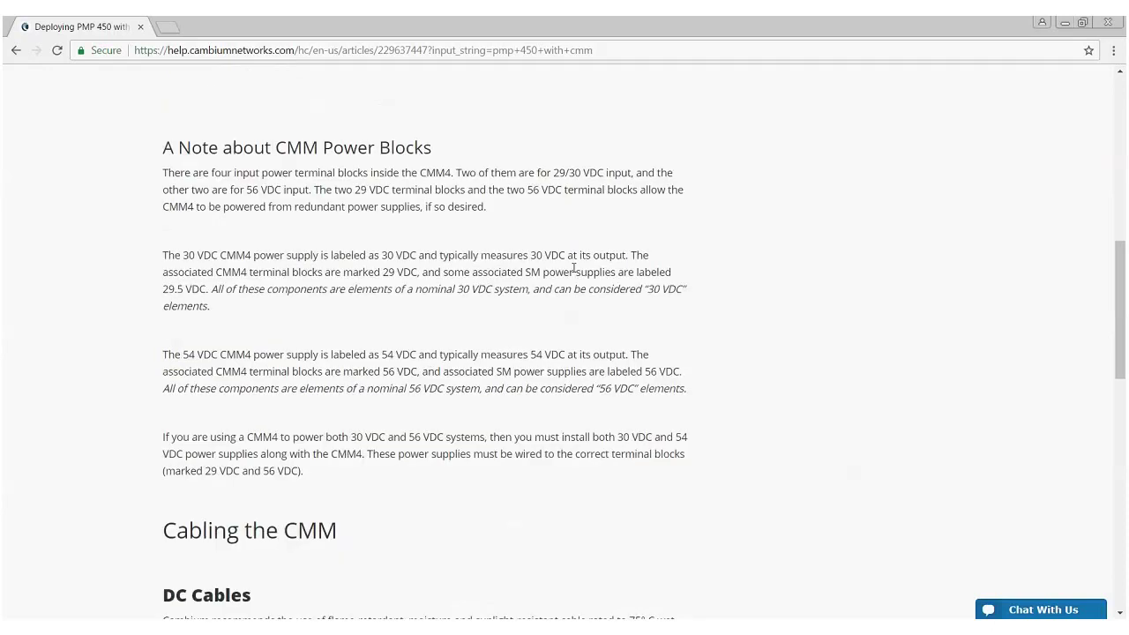
{"action": "scroll", "coordinate": [577, 299], "scroll_direction": "up", "scroll_amount": 8}
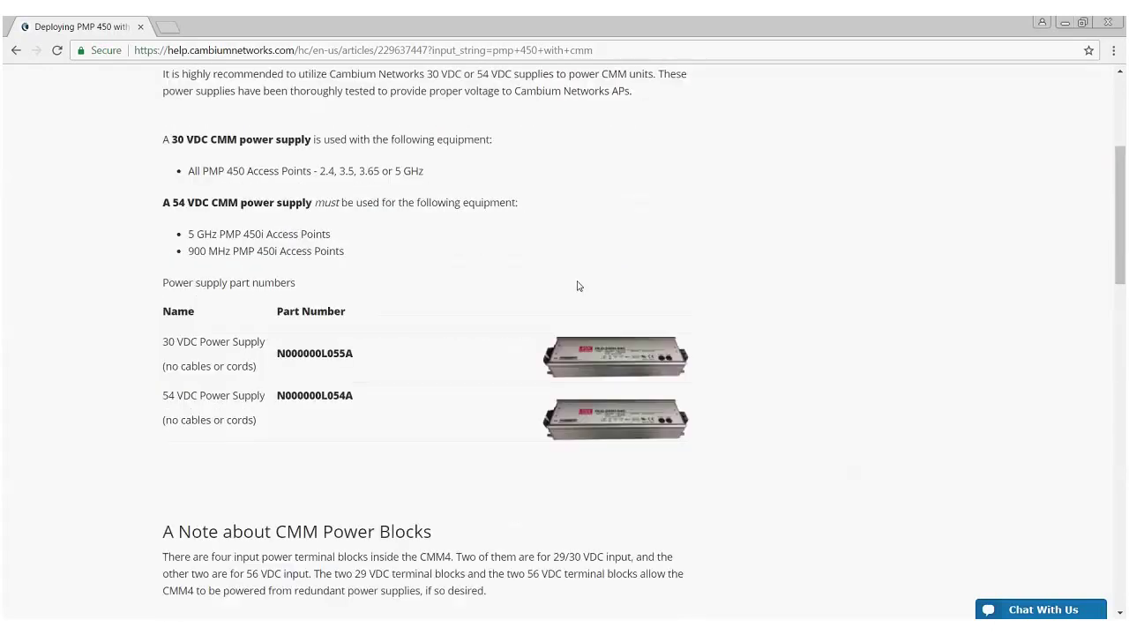
{"action": "scroll", "coordinate": [577, 286], "scroll_direction": "up", "scroll_amount": 2}
{"action": "scroll", "coordinate": [256, 194], "scroll_direction": "up", "scroll_amount": 2}
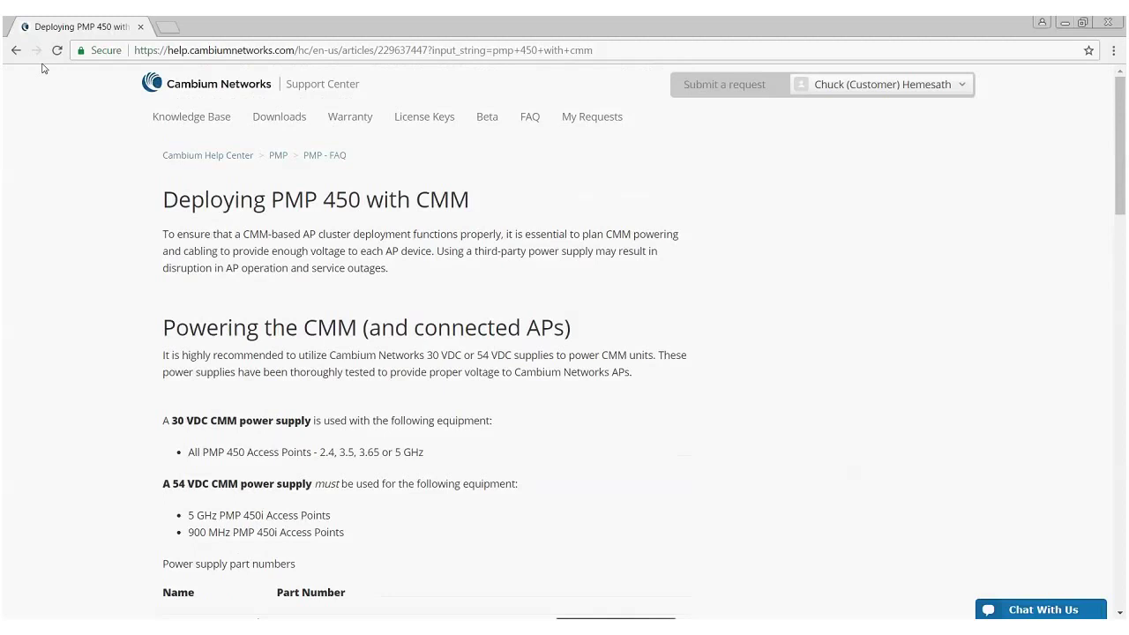
{"action": "left_click", "coordinate": [17, 50]}
Enter "any information." as the description and set the network status to Added new Cambium hardware.
{"action": "left_click", "coordinate": [256, 273]}
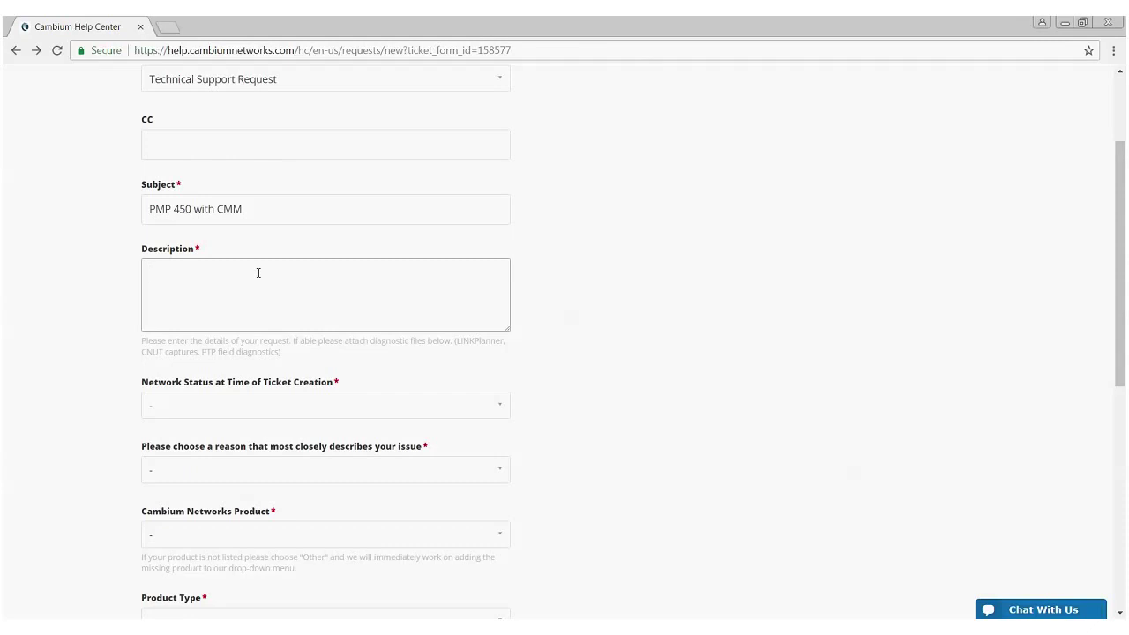
{"action": "type", "text": "any information."}
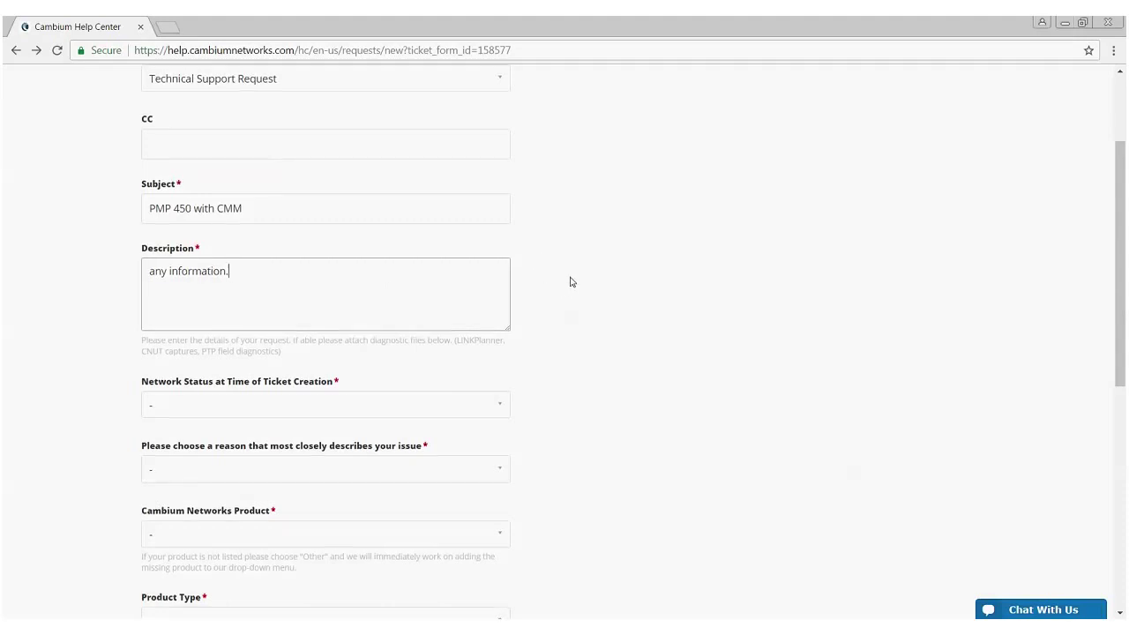
{"action": "scroll", "coordinate": [565, 275], "scroll_direction": "down", "scroll_amount": 1}
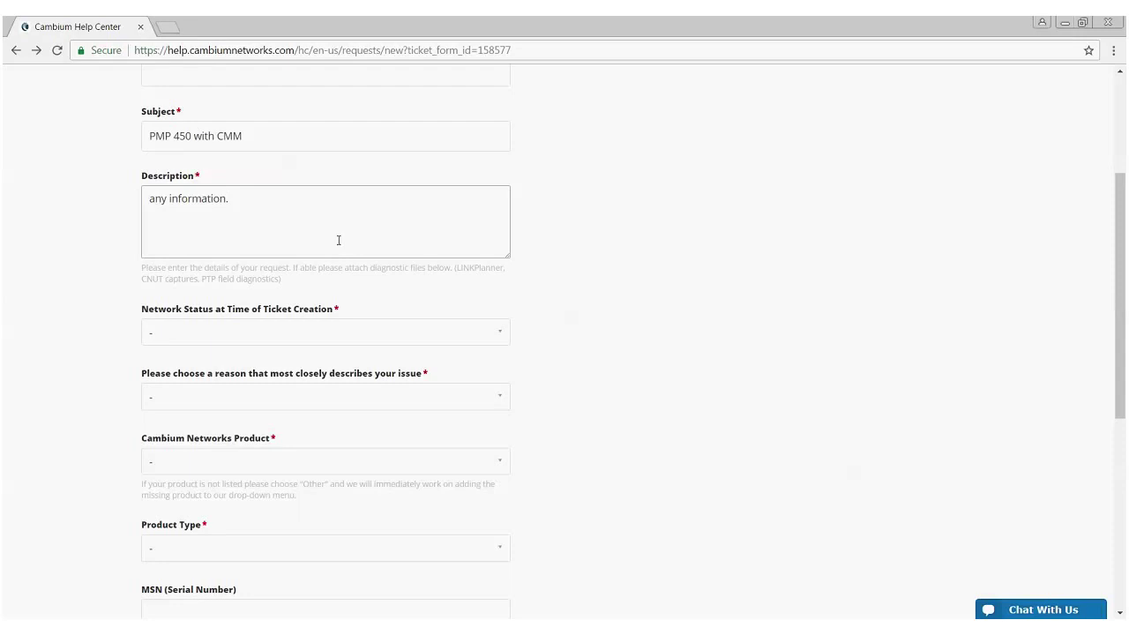
{"action": "left_click", "coordinate": [308, 333]}
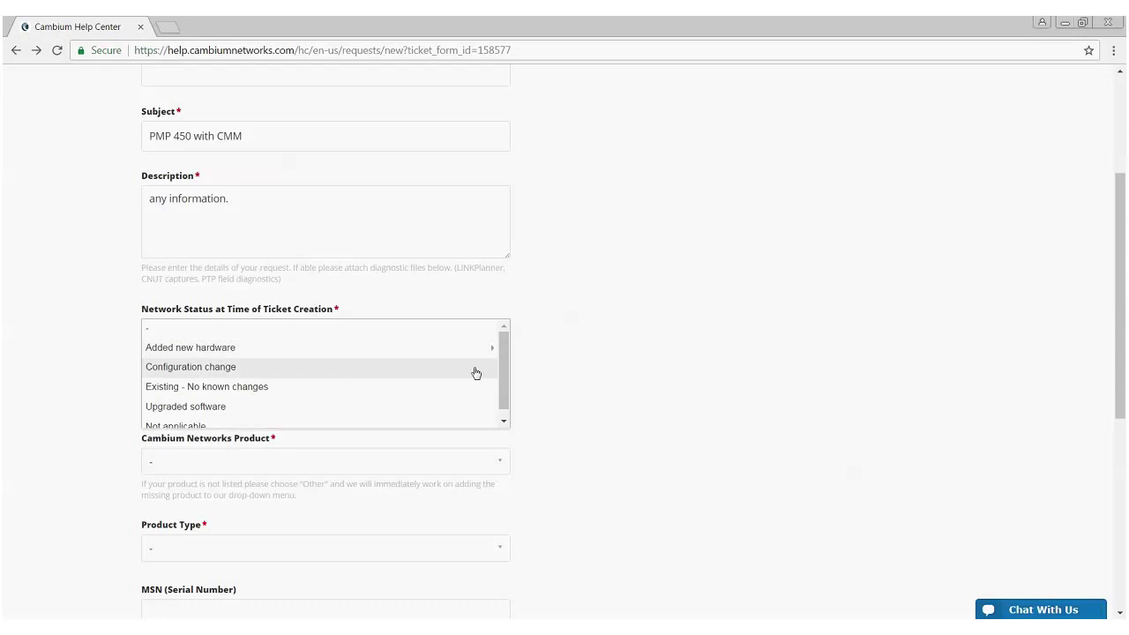
{"action": "left_click", "coordinate": [287, 353]}
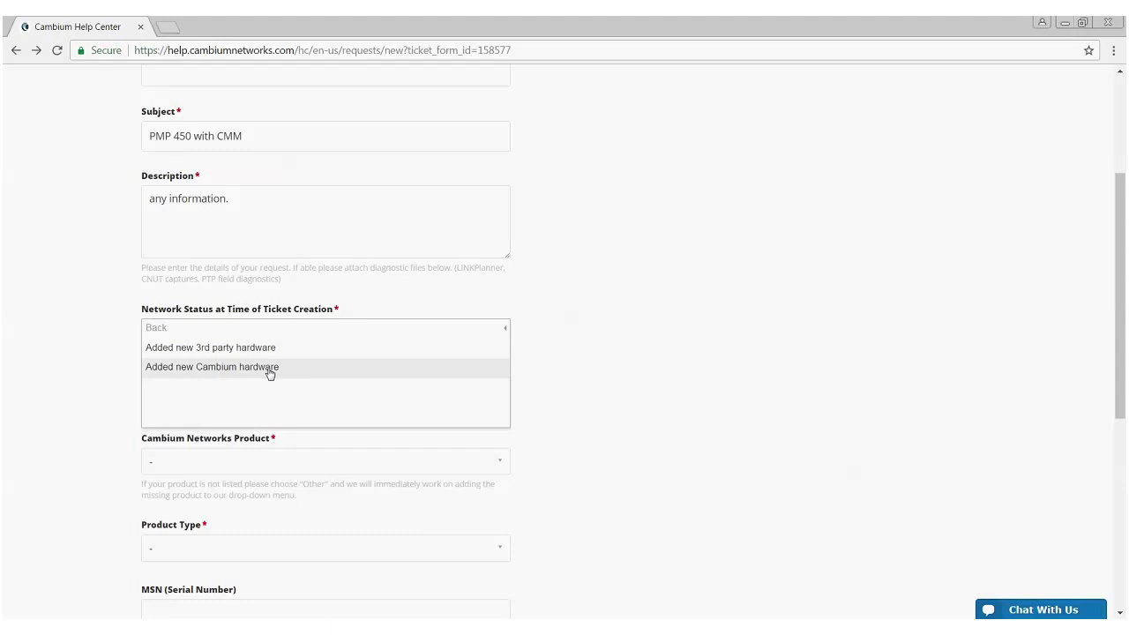
{"action": "left_click", "coordinate": [270, 373]}
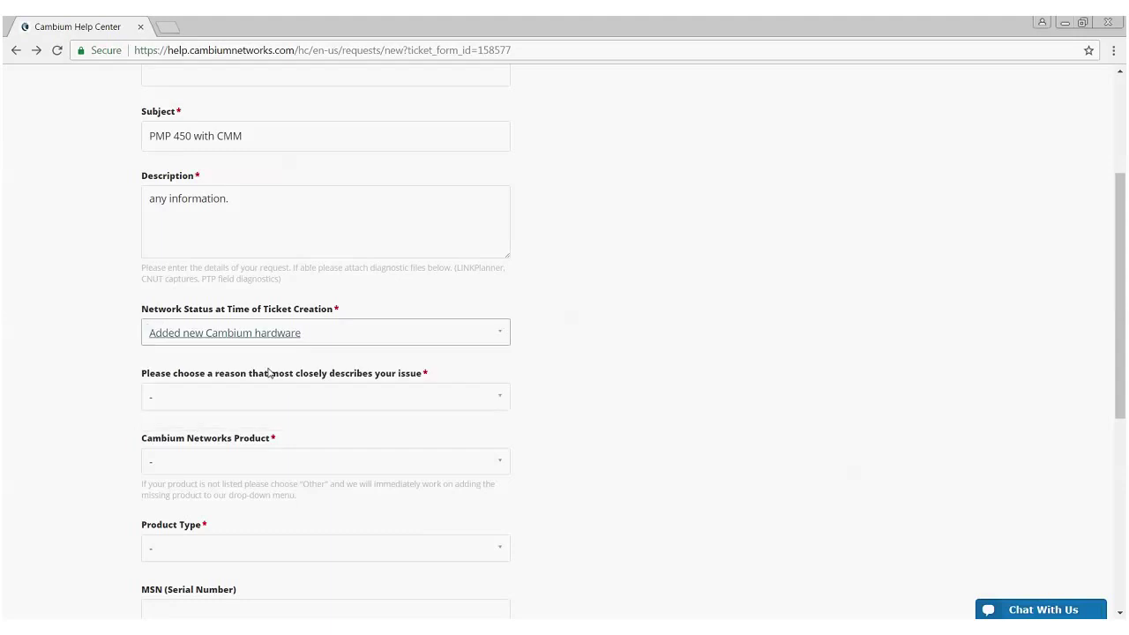
Set the reason that most closely describes the issue to Installation.
{"action": "left_click", "coordinate": [535, 398]}
{"action": "left_click", "coordinate": [481, 405]}
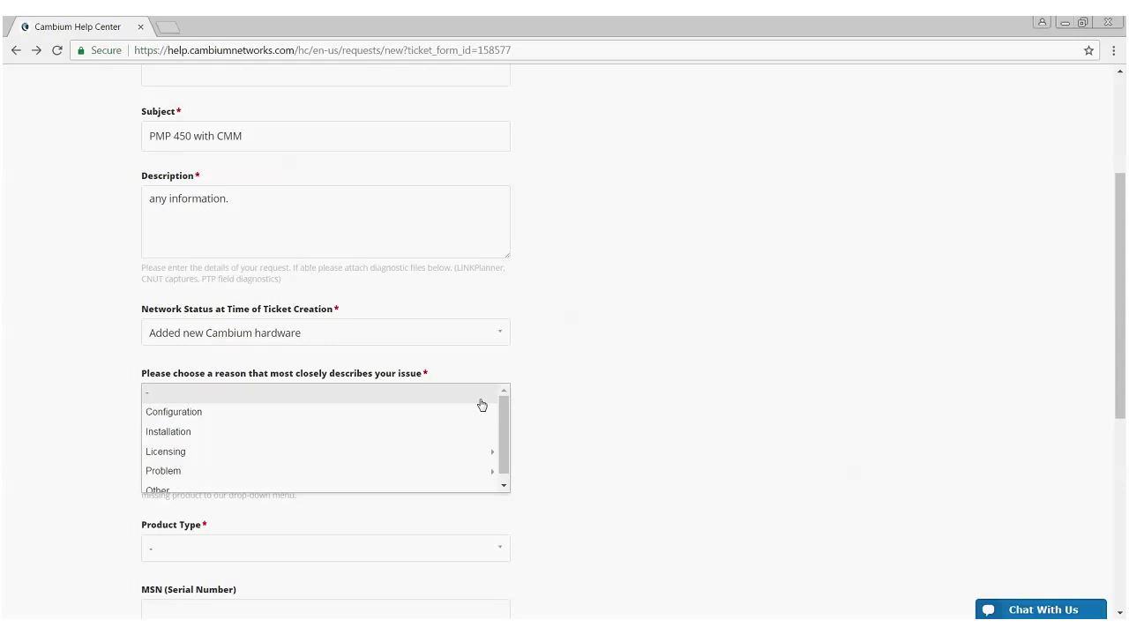
{"action": "left_click", "coordinate": [216, 437]}
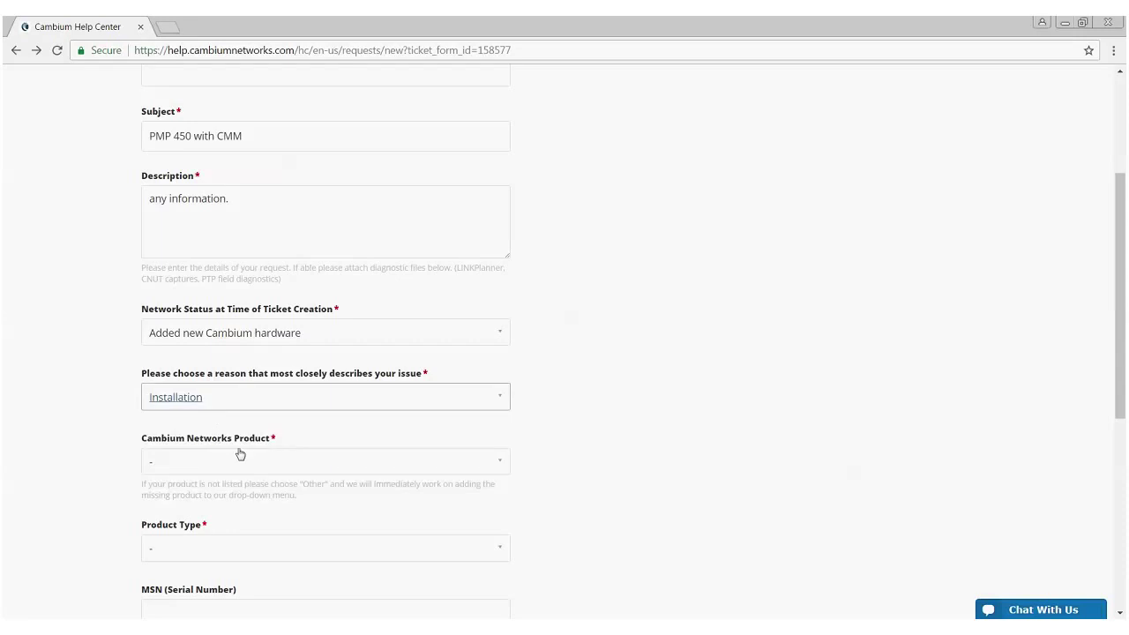
Set the Cambium Networks product to PMP 450 from the PMP product group.
{"action": "left_click", "coordinate": [298, 463]}
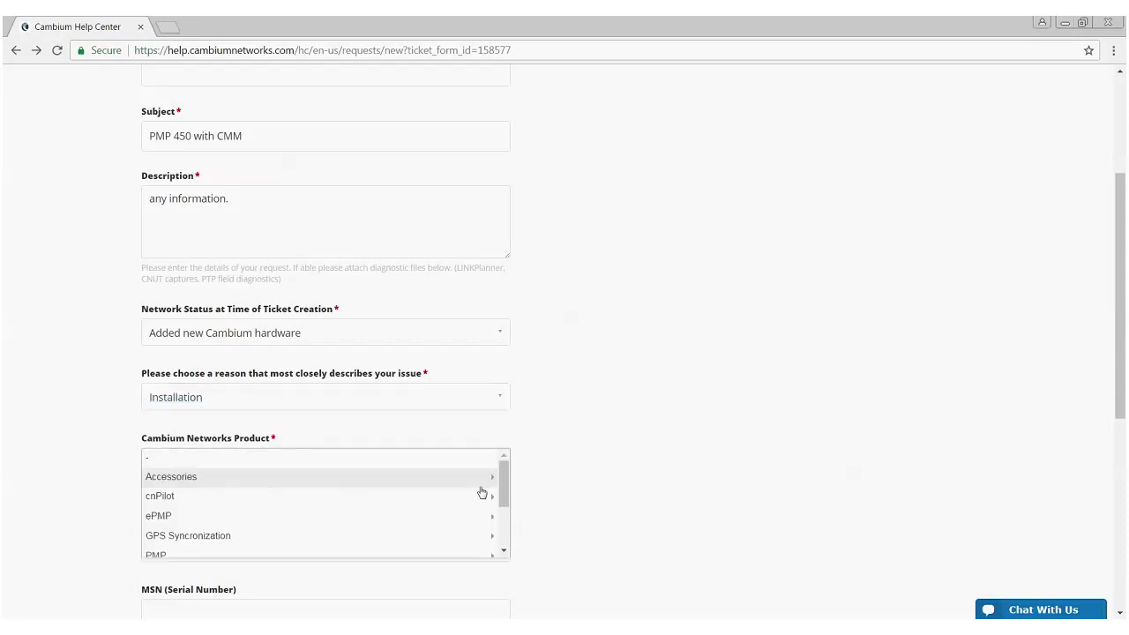
{"action": "scroll", "coordinate": [581, 477], "scroll_direction": "down", "scroll_amount": 1}
{"action": "left_click_drag", "start_coordinate": [504, 410], "coordinate": [506, 442]}
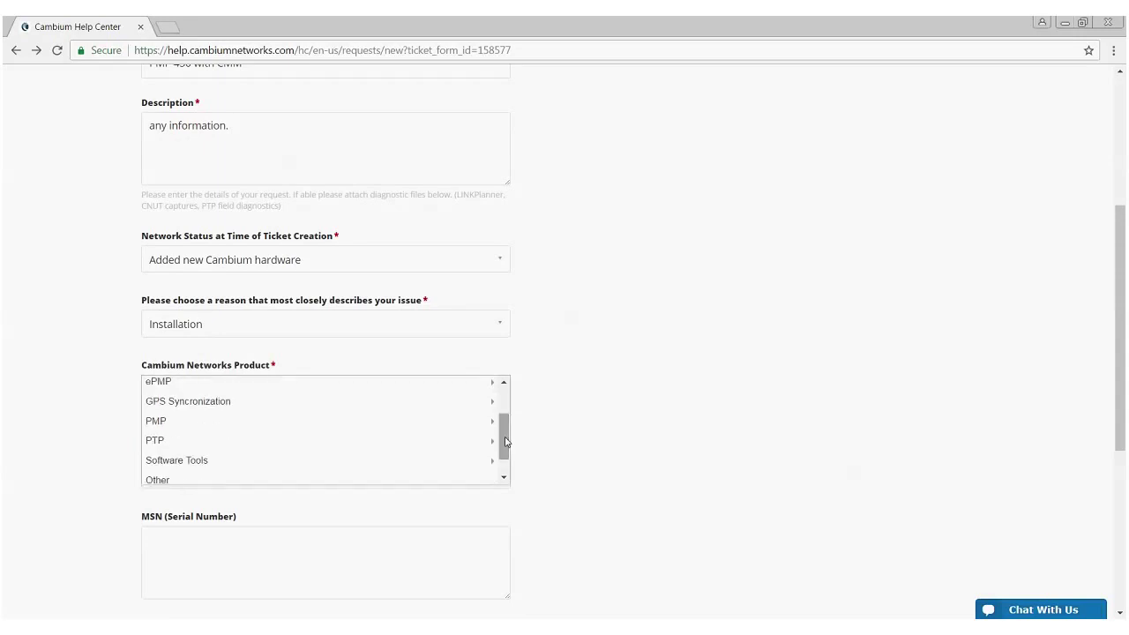
{"action": "left_click", "coordinate": [226, 429]}
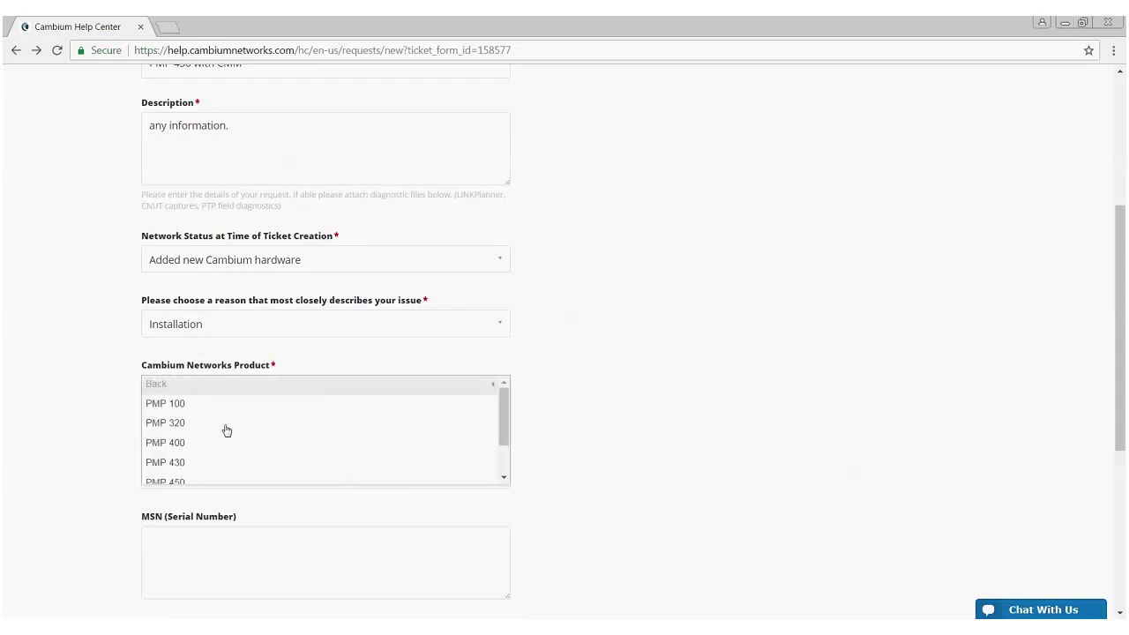
{"action": "left_click", "coordinate": [201, 477]}
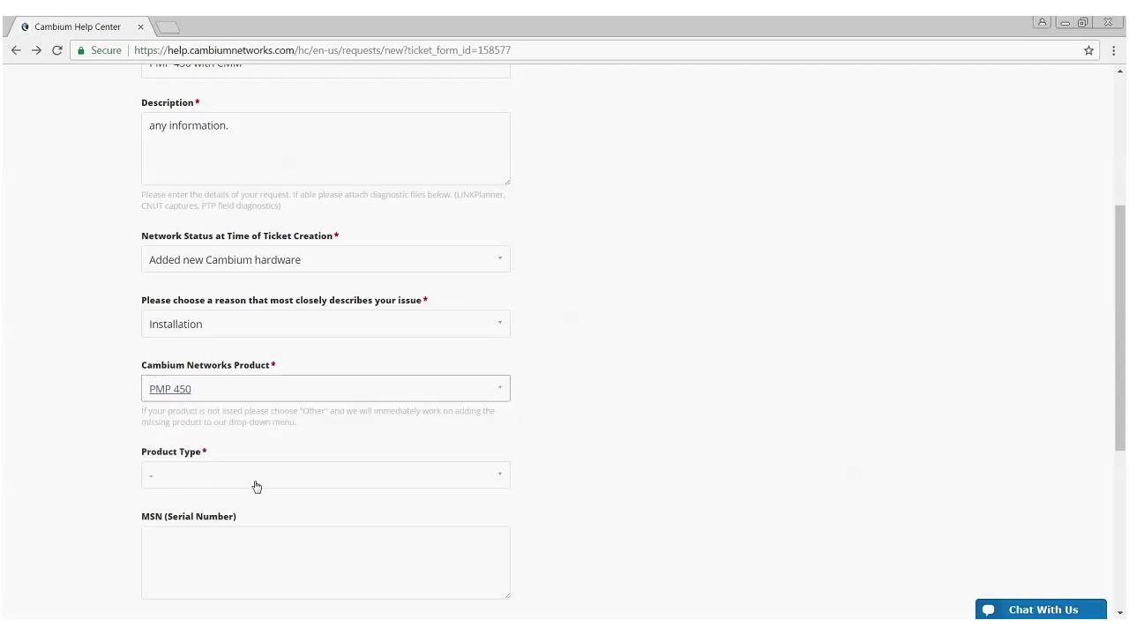
Set the product type to Access Point within the Access category.
{"action": "left_click", "coordinate": [255, 482]}
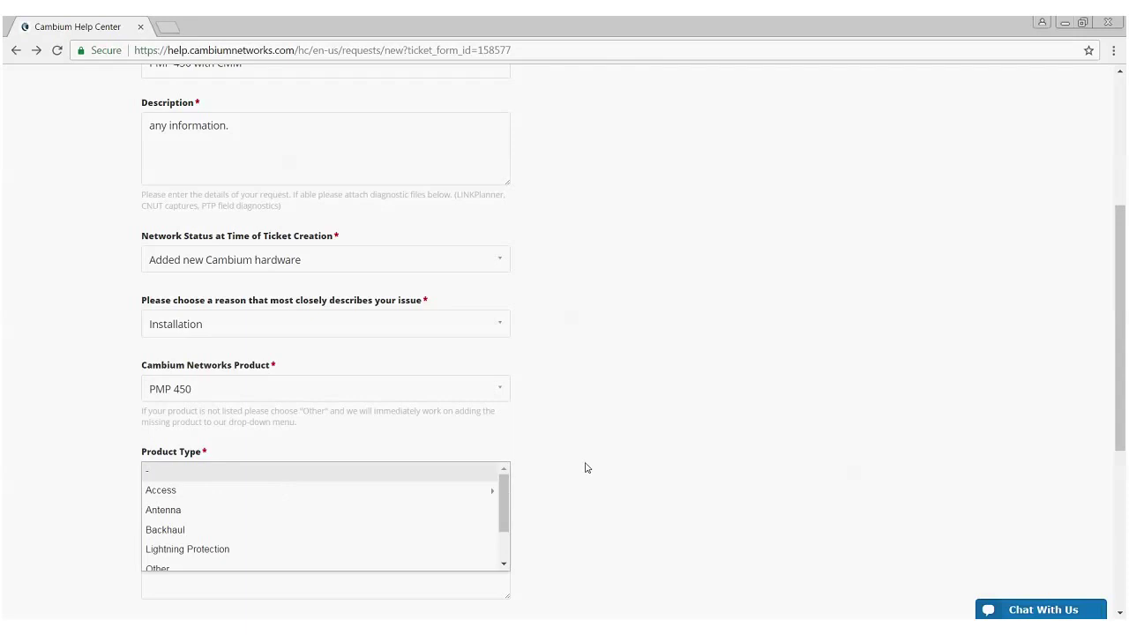
{"action": "scroll", "coordinate": [586, 463], "scroll_direction": "down", "scroll_amount": 2}
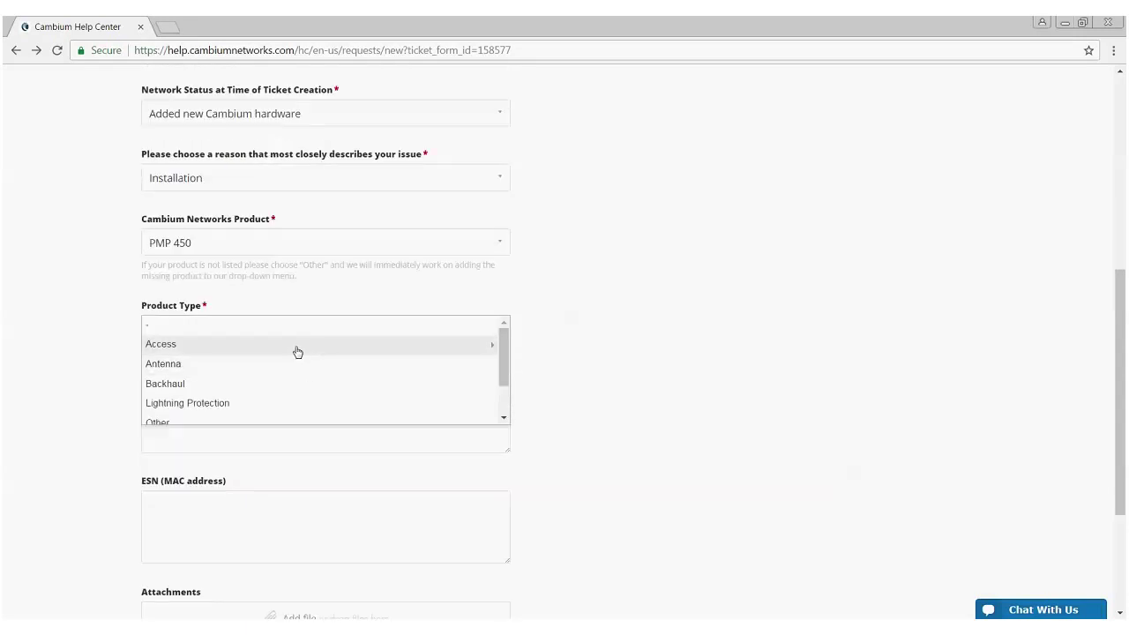
{"action": "left_click", "coordinate": [294, 350]}
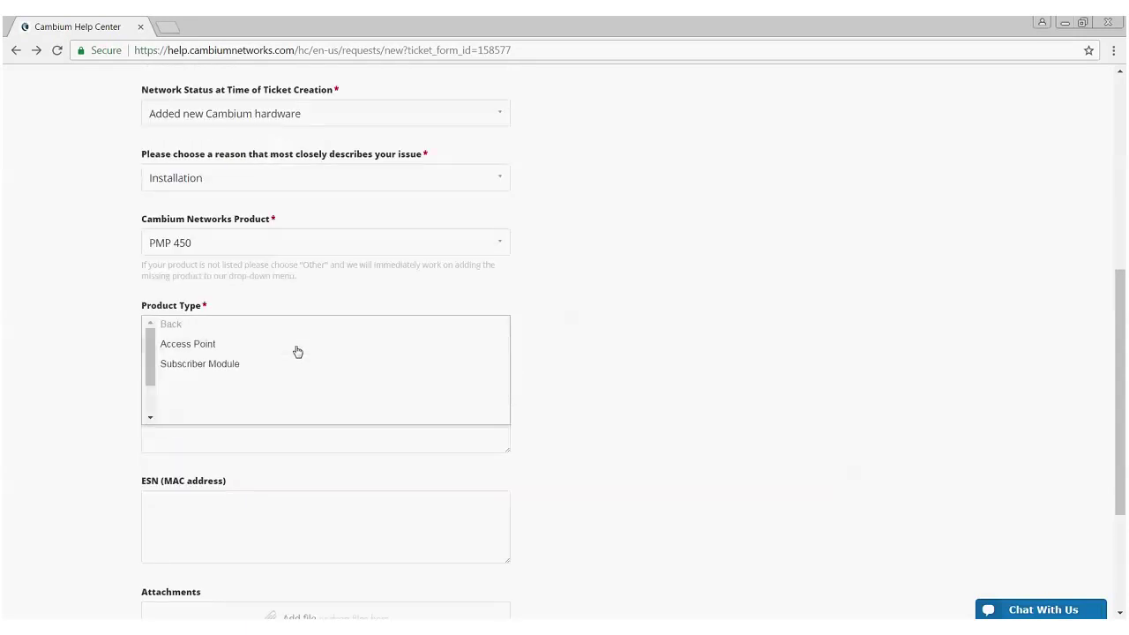
{"action": "left_click", "coordinate": [199, 345]}
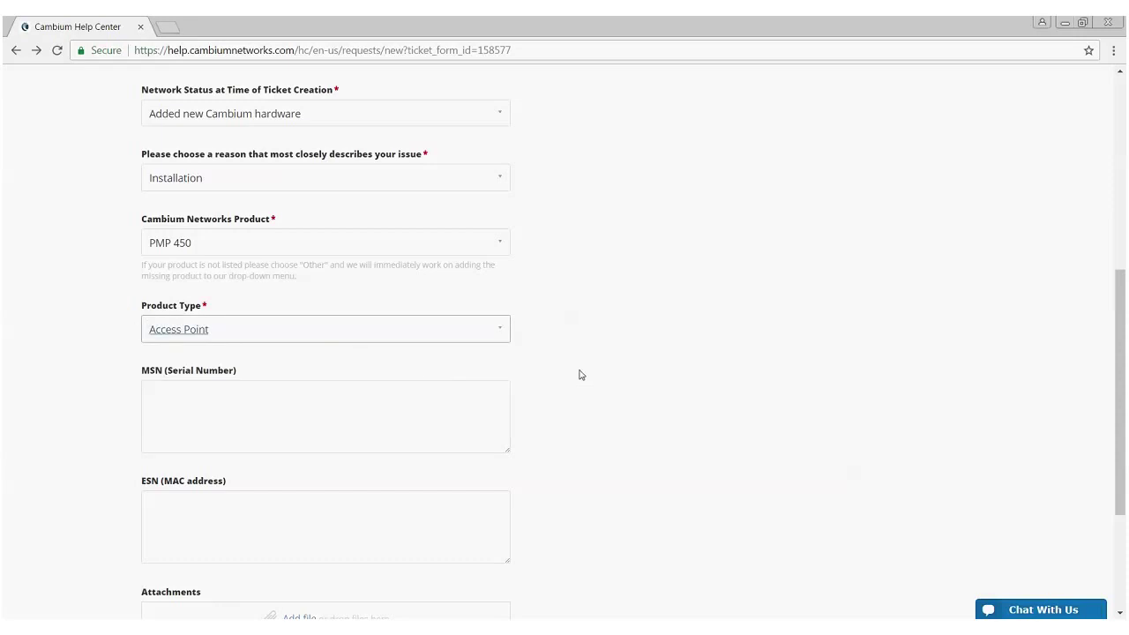
Submit the completed technical support request, leaving the serial number, MAC address and attachments empty.
{"action": "scroll", "coordinate": [456, 406], "scroll_direction": "down", "scroll_amount": 1}
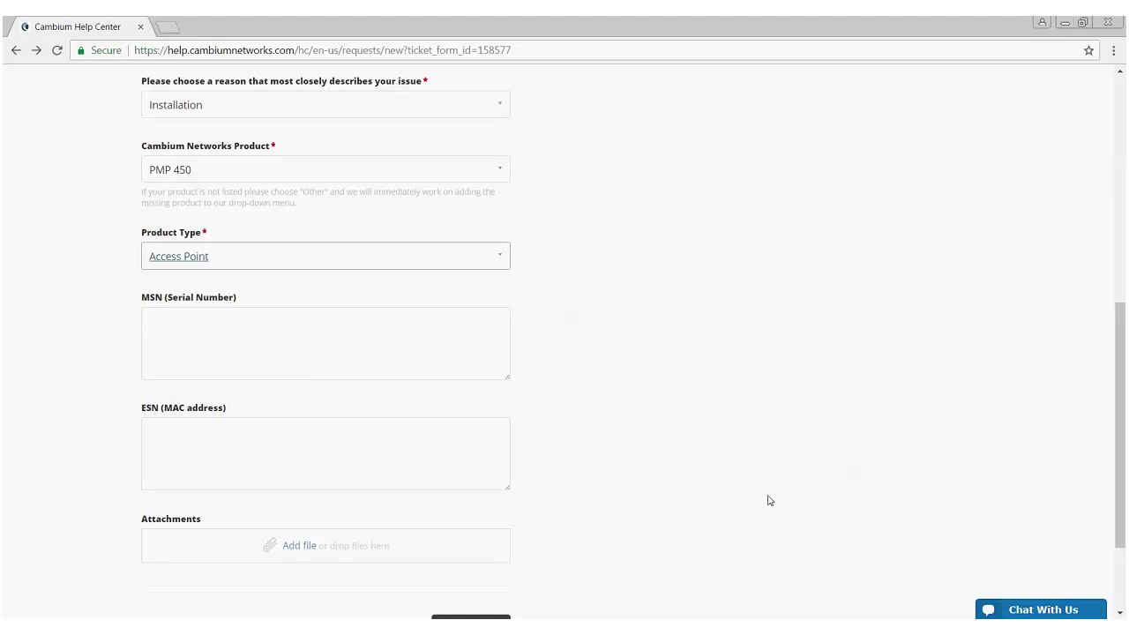
{"action": "scroll", "coordinate": [765, 462], "scroll_direction": "down", "scroll_amount": 1}
{"action": "scroll", "coordinate": [765, 462], "scroll_direction": "down", "scroll_amount": 2}
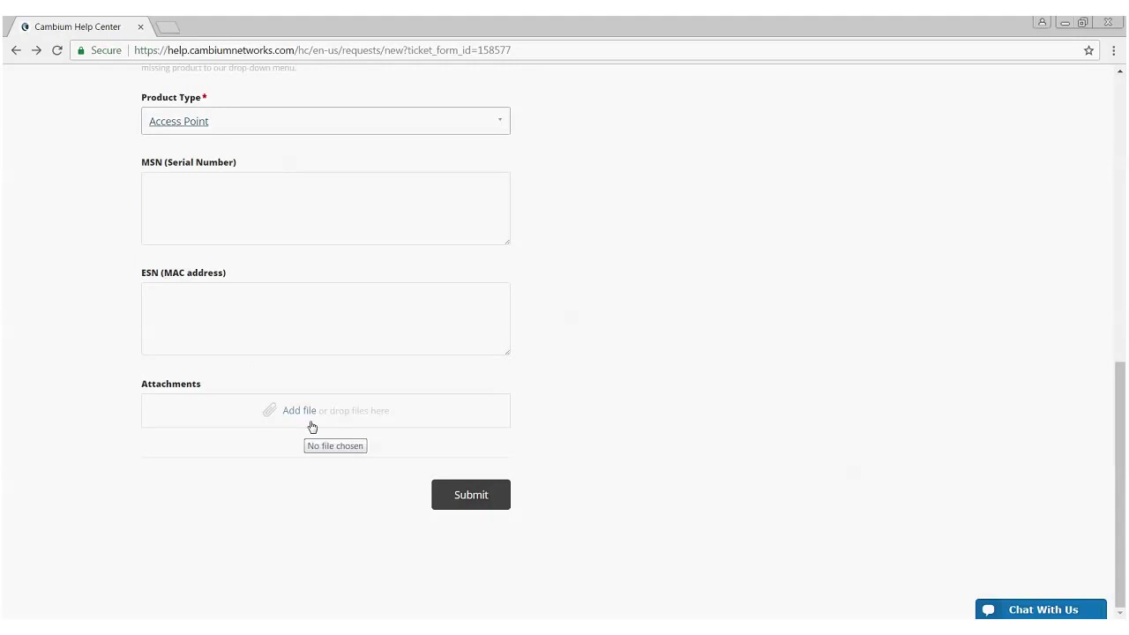
{"action": "left_click", "coordinate": [473, 503]}
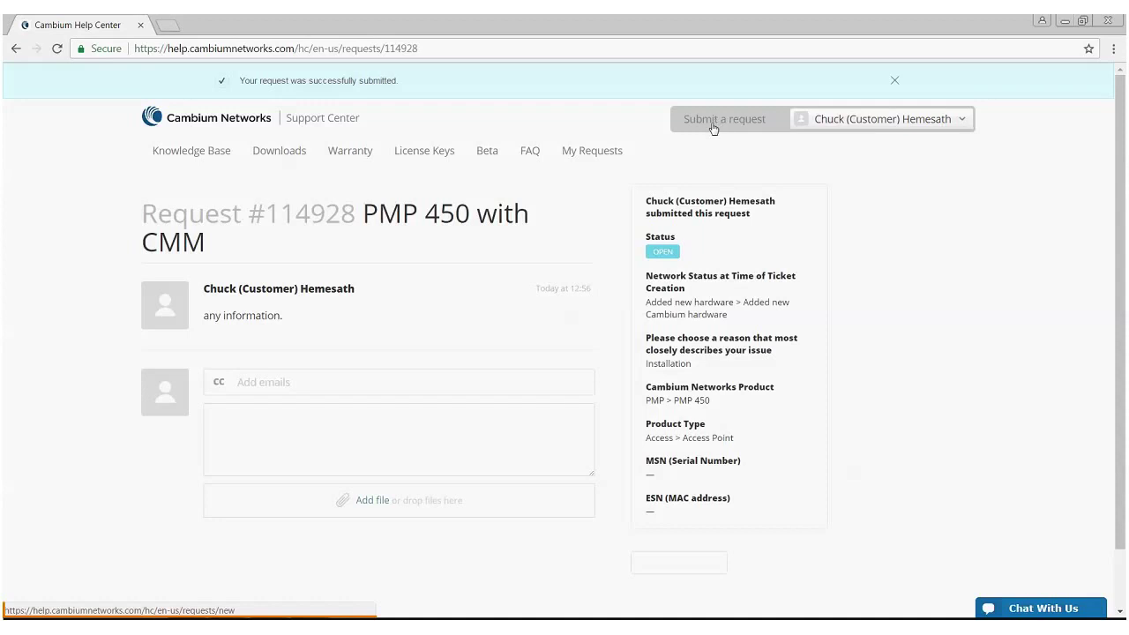
Start a new support request and set its type to RMA Ticket.
{"action": "left_click", "coordinate": [714, 124]}
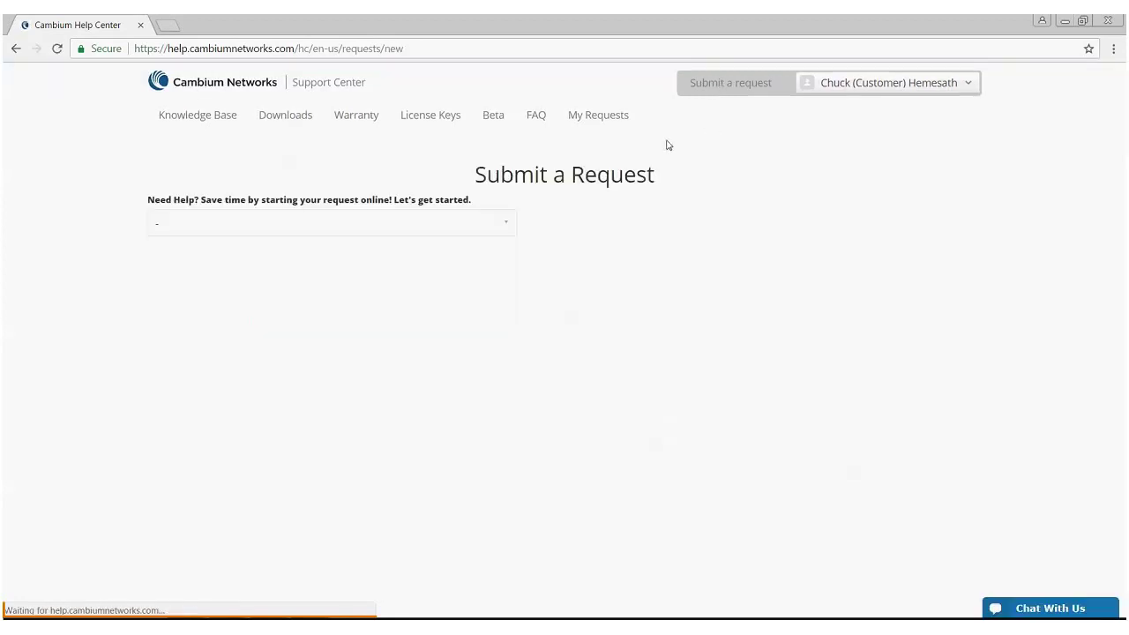
{"action": "left_click", "coordinate": [505, 222]}
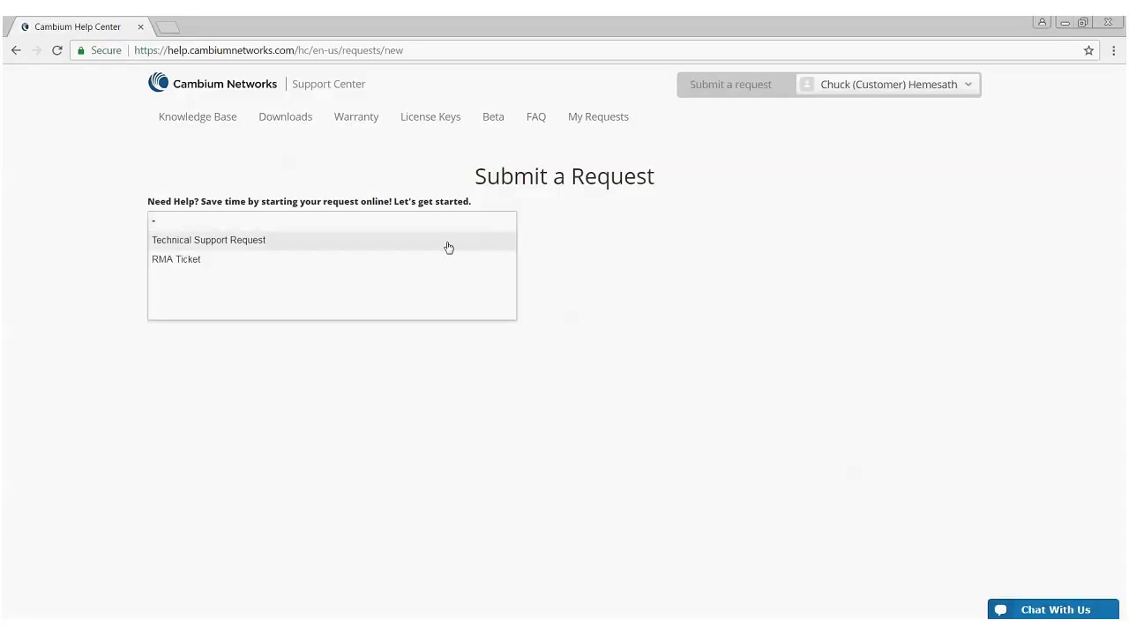
{"action": "left_click", "coordinate": [194, 260]}
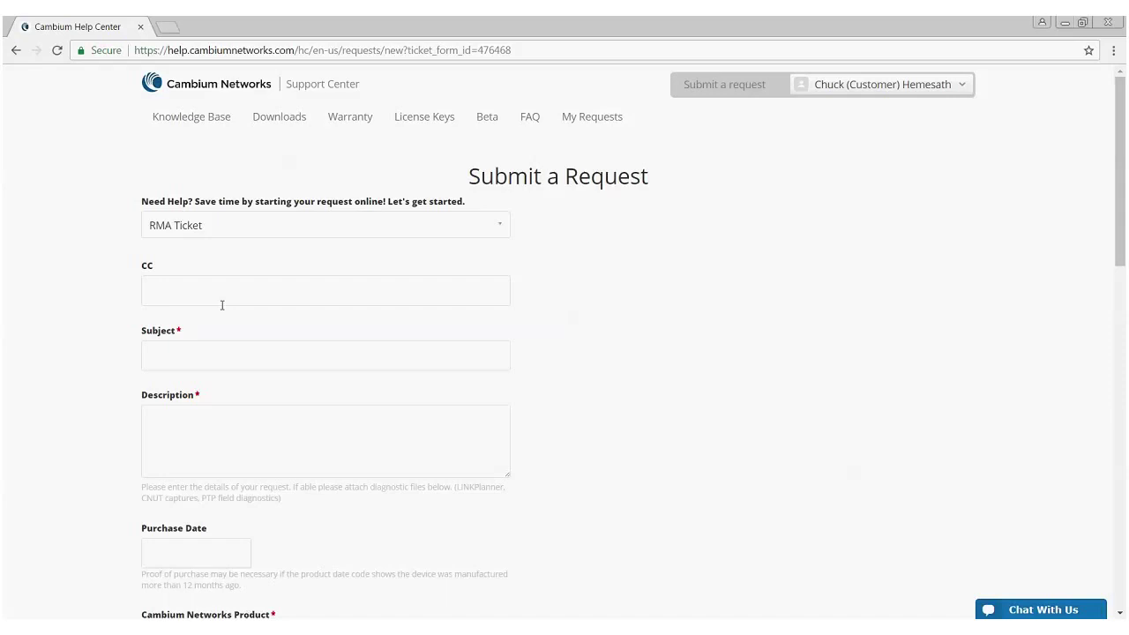
Enter "PMP450 does not power up" as the subject of the RMA ticket.
{"action": "scroll", "coordinate": [589, 390], "scroll_direction": "down", "scroll_amount": 1}
{"action": "scroll", "coordinate": [594, 377], "scroll_direction": "down", "scroll_amount": 1}
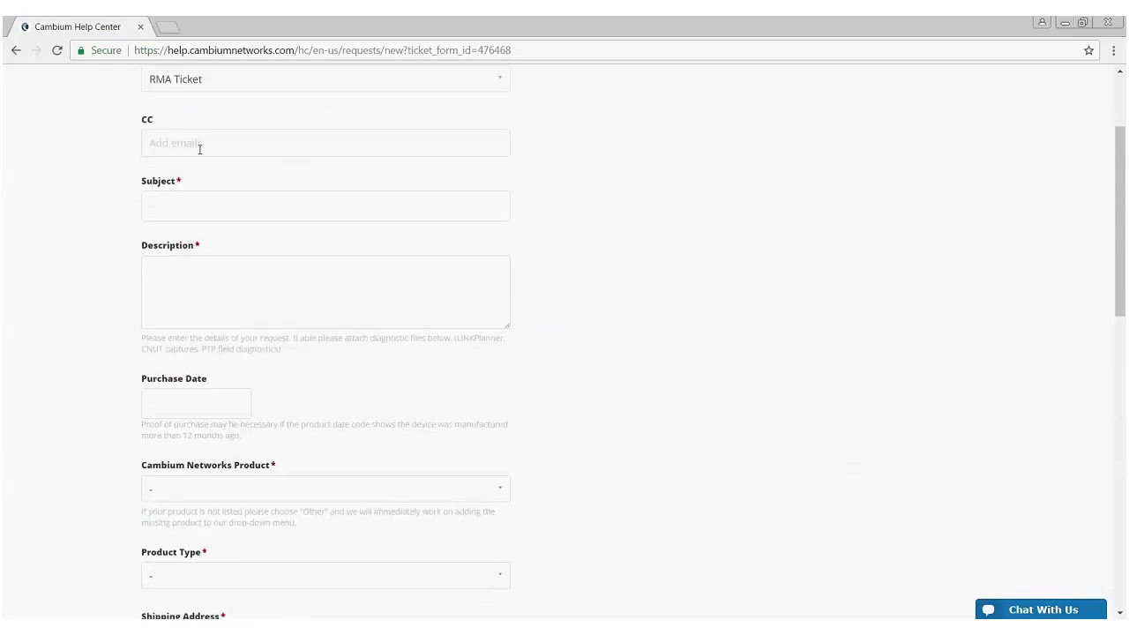
{"action": "left_click", "coordinate": [227, 208]}
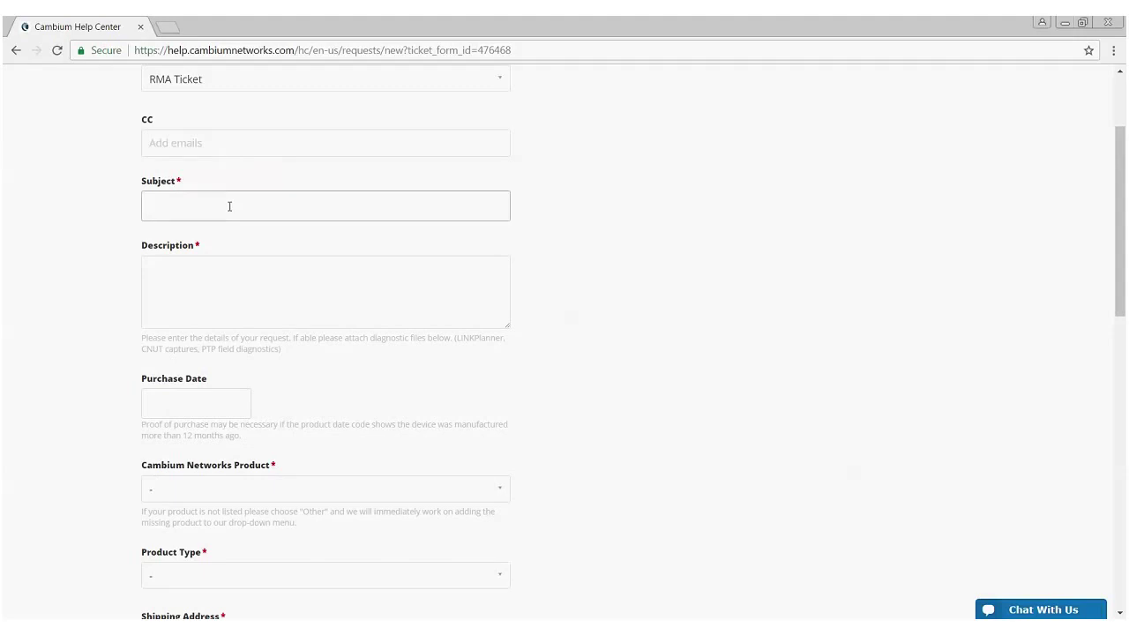
{"action": "type", "text": "PMP450 doe"}
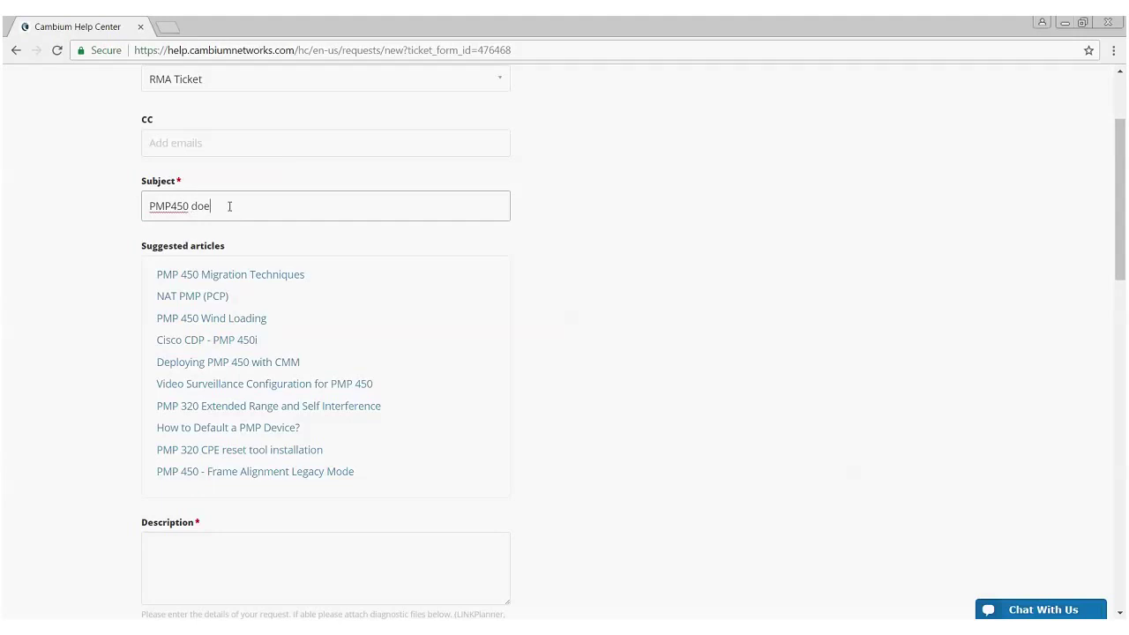
{"action": "type", "text": "s not"}
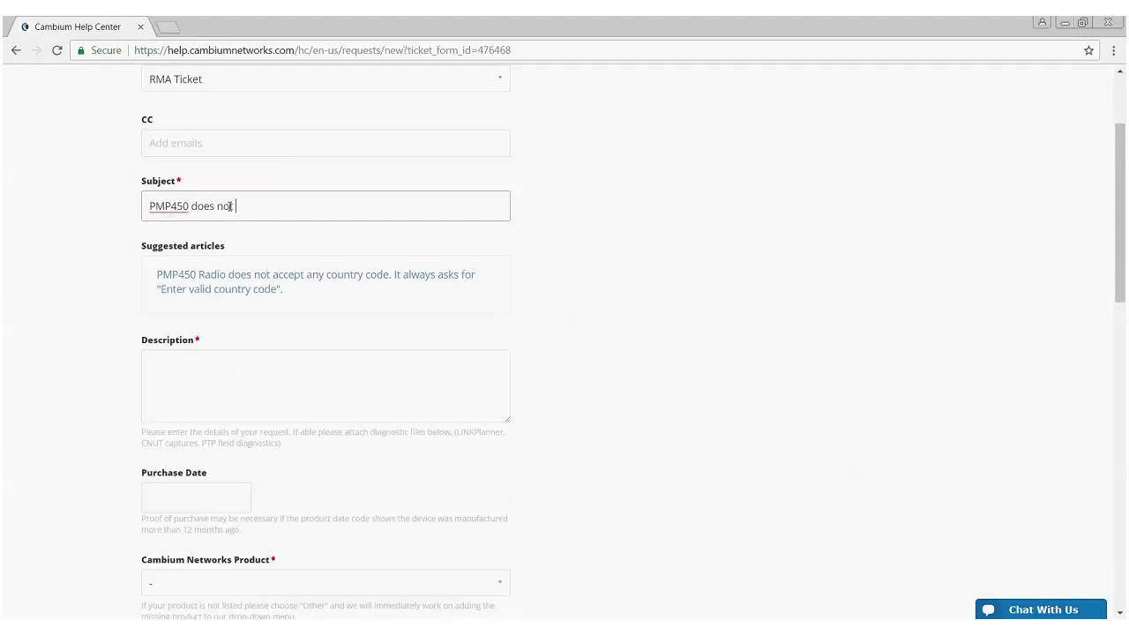
{"action": "type", "text": " power up"}
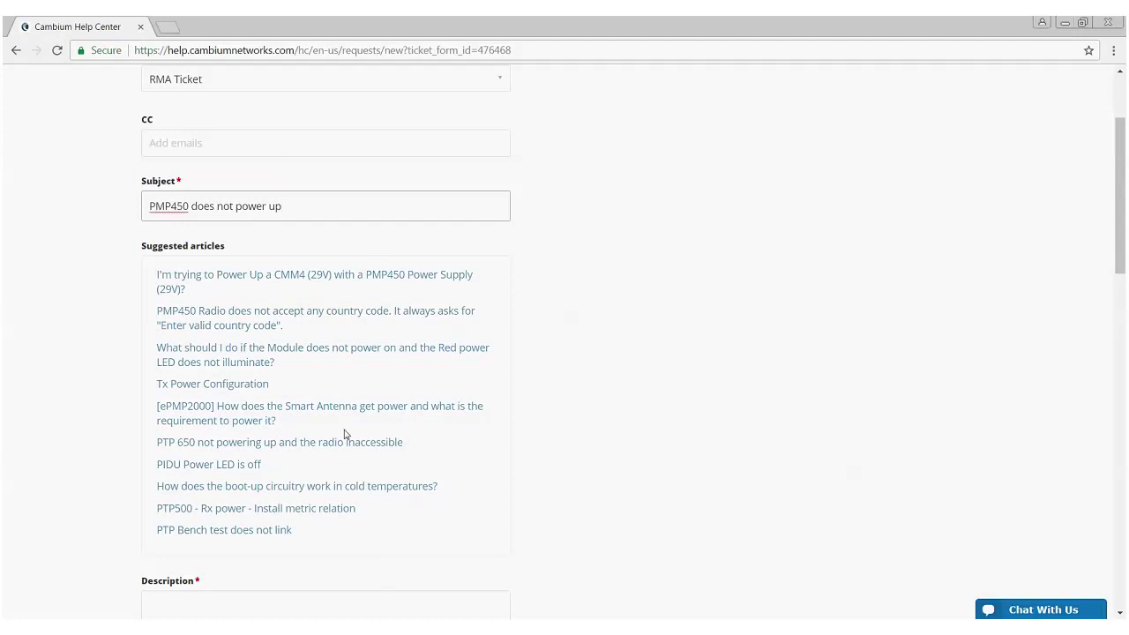
{"action": "left_click", "coordinate": [614, 367]}
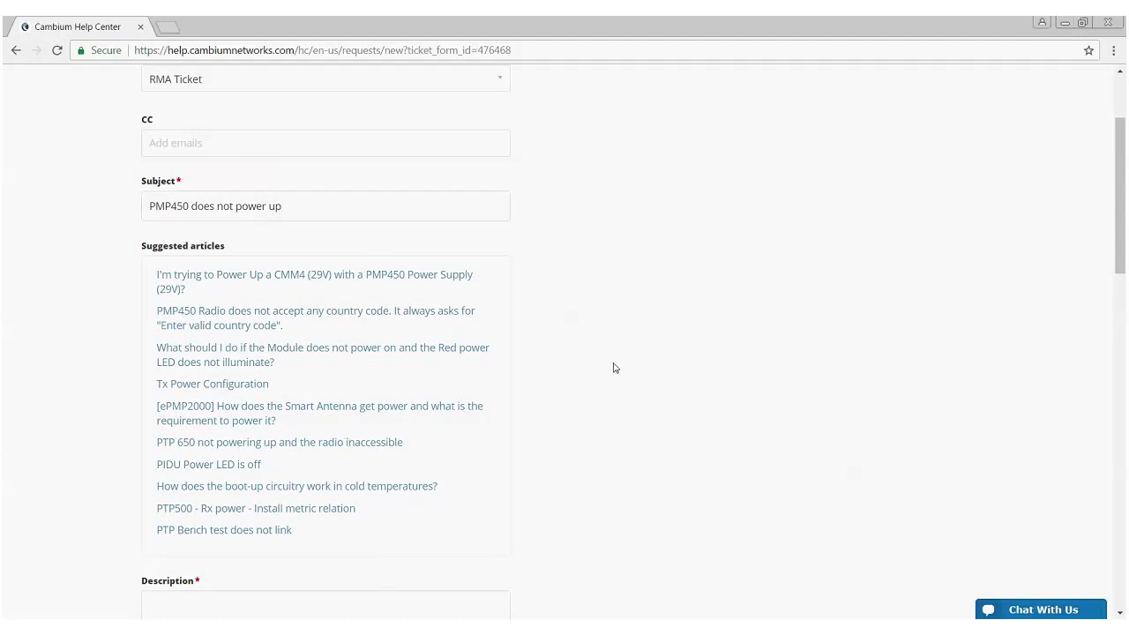
Enter "any information." as the description of the RMA ticket.
{"action": "scroll", "coordinate": [626, 357], "scroll_direction": "down", "scroll_amount": 2}
{"action": "scroll", "coordinate": [637, 351], "scroll_direction": "down", "scroll_amount": 1}
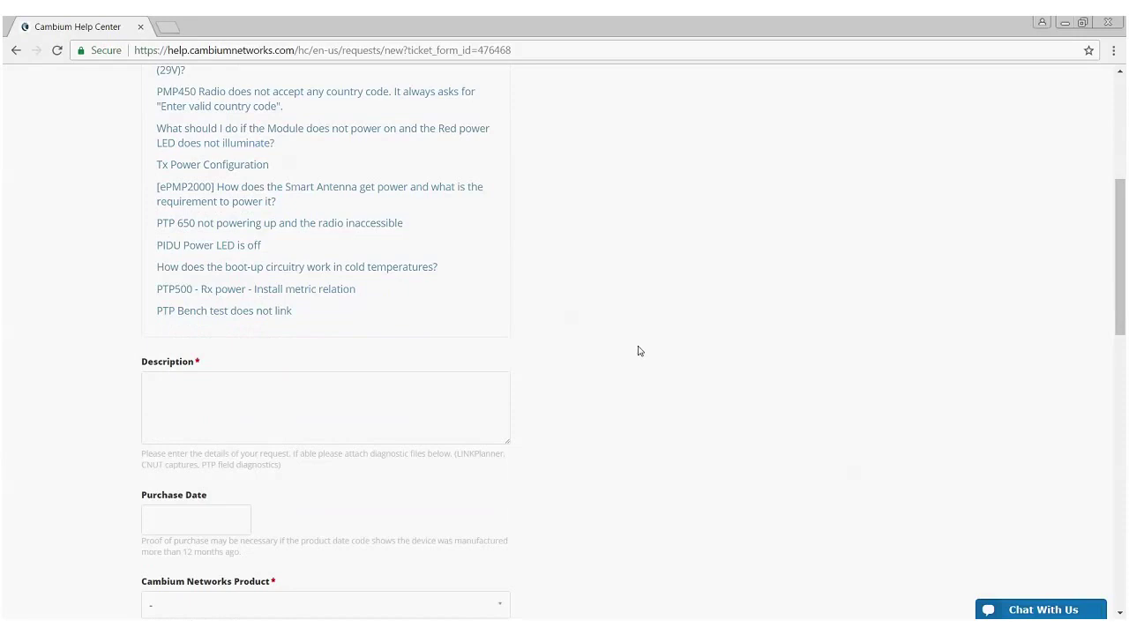
{"action": "scroll", "coordinate": [639, 351], "scroll_direction": "down", "scroll_amount": 1}
{"action": "left_click", "coordinate": [344, 321]}
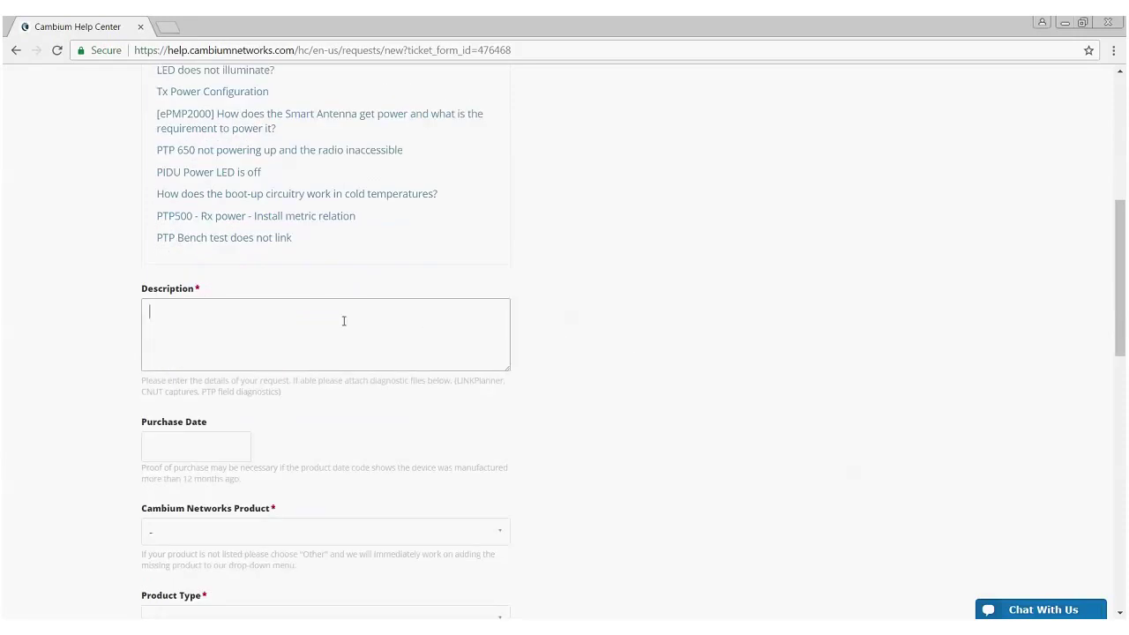
{"action": "type", "text": "any information."}
{"action": "left_click", "coordinate": [339, 441]}
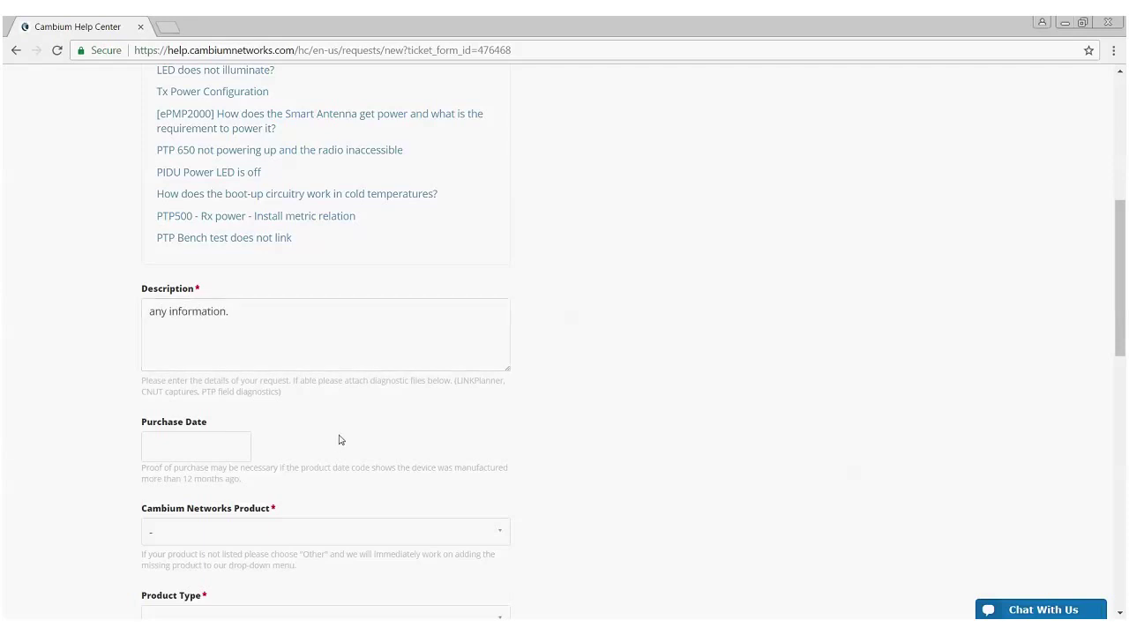
Set the purchase date to February 7, 2017.
{"action": "scroll", "coordinate": [343, 428], "scroll_direction": "down", "scroll_amount": 1}
{"action": "scroll", "coordinate": [345, 421], "scroll_direction": "down", "scroll_amount": 2}
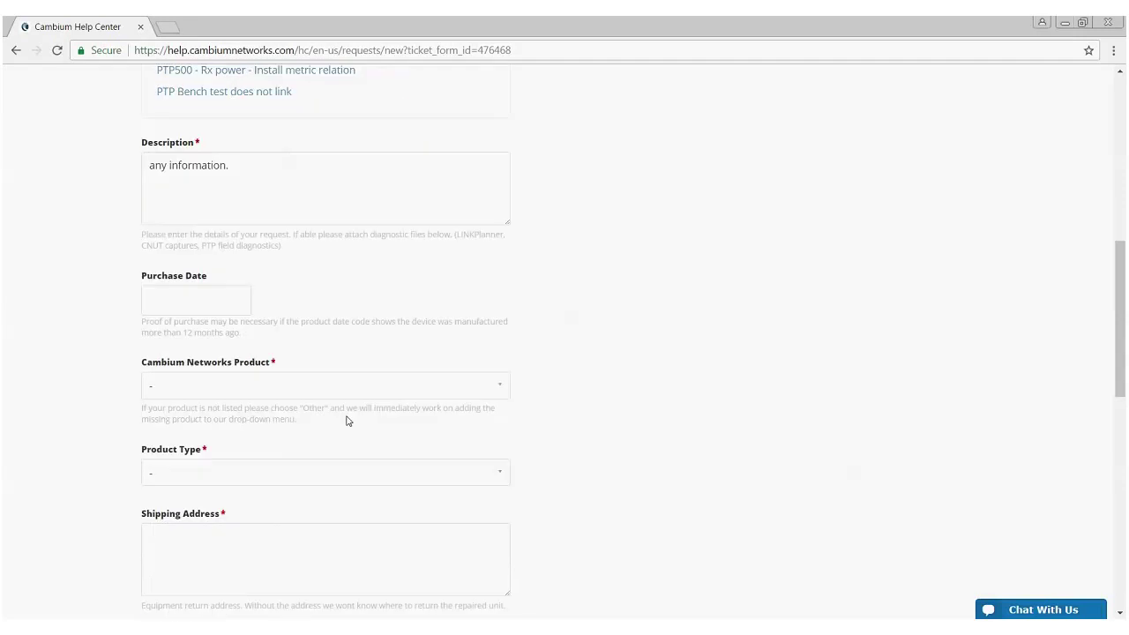
{"action": "left_click", "coordinate": [228, 301]}
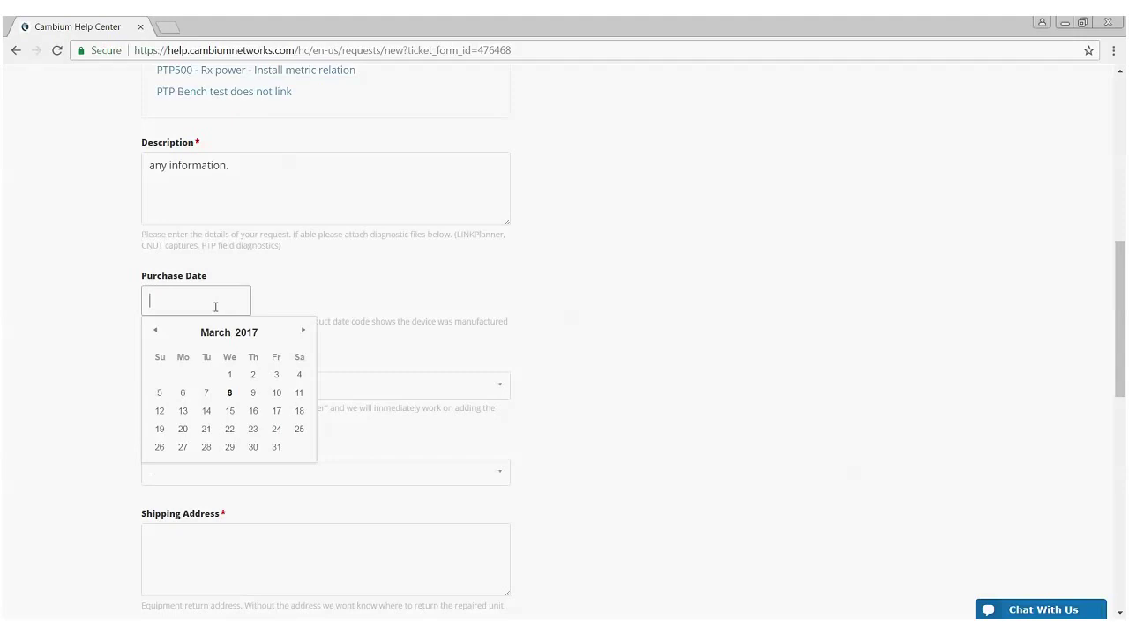
{"action": "left_click", "coordinate": [156, 331]}
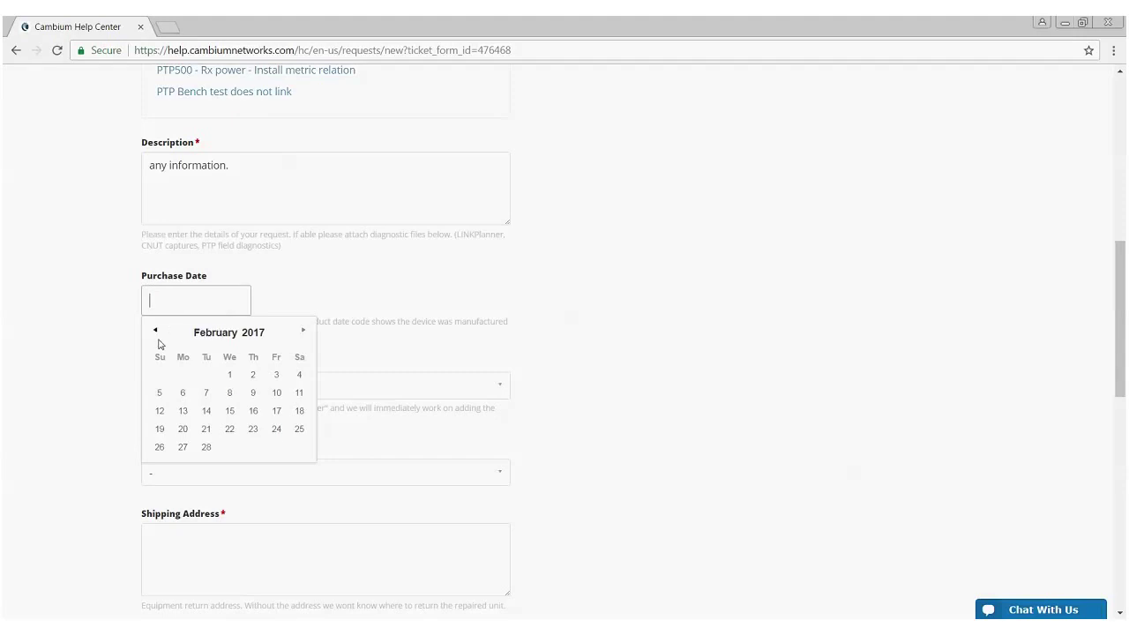
{"action": "left_click", "coordinate": [206, 395]}
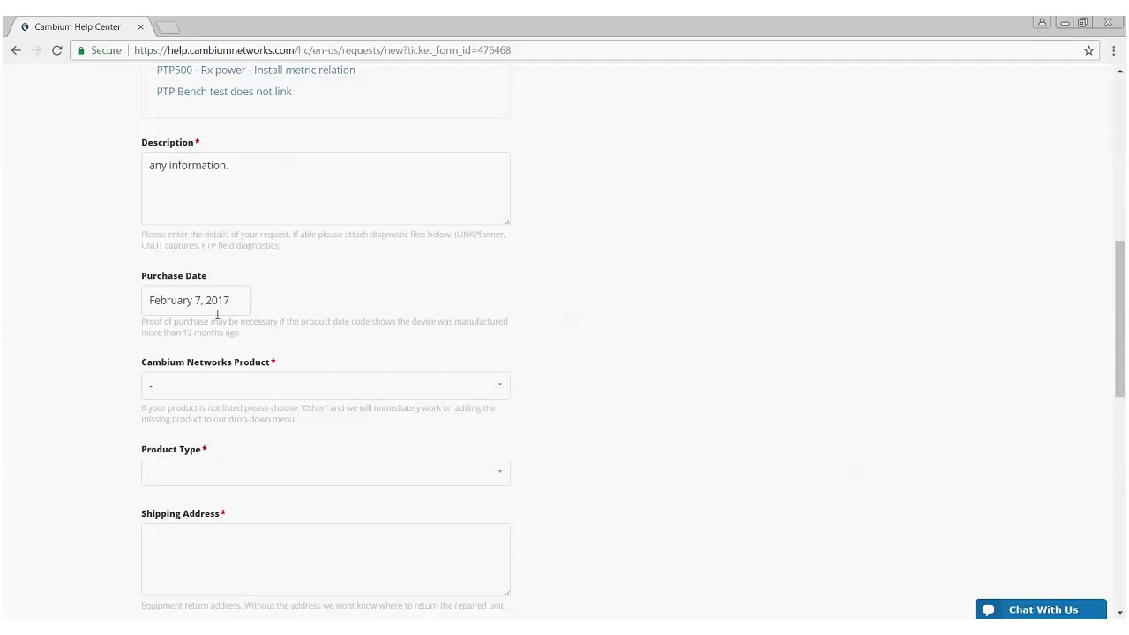
Set the RMA ticket's Cambium Networks product to PMP 450 from the PMP group.
{"action": "left_click", "coordinate": [249, 383]}
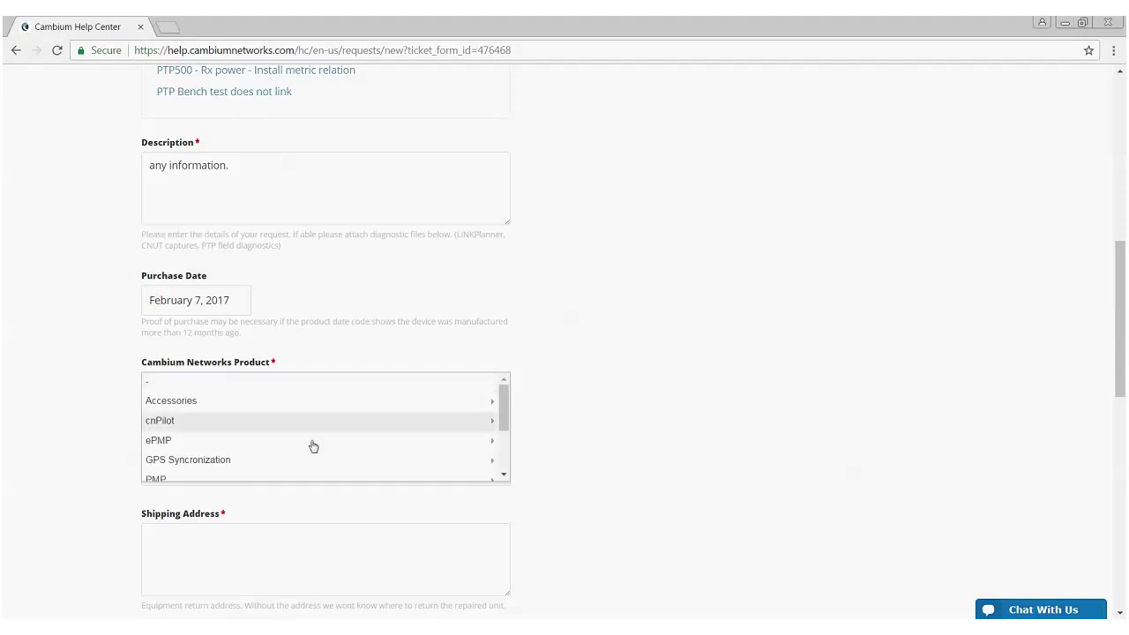
{"action": "left_click", "coordinate": [504, 475]}
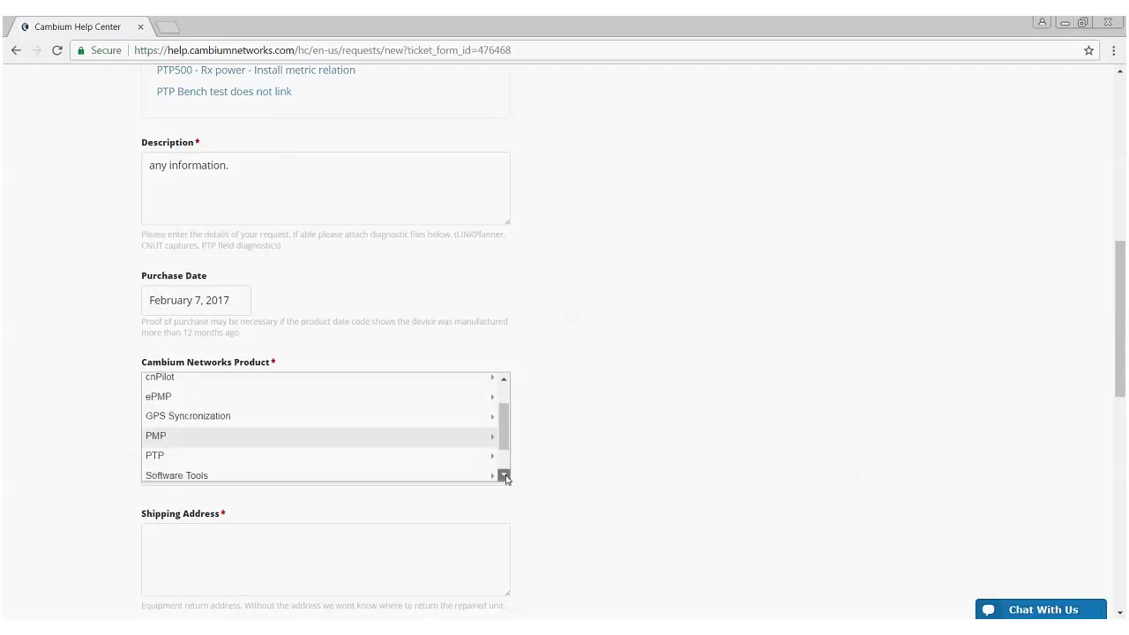
{"action": "left_click", "coordinate": [504, 475]}
{"action": "left_click", "coordinate": [290, 408]}
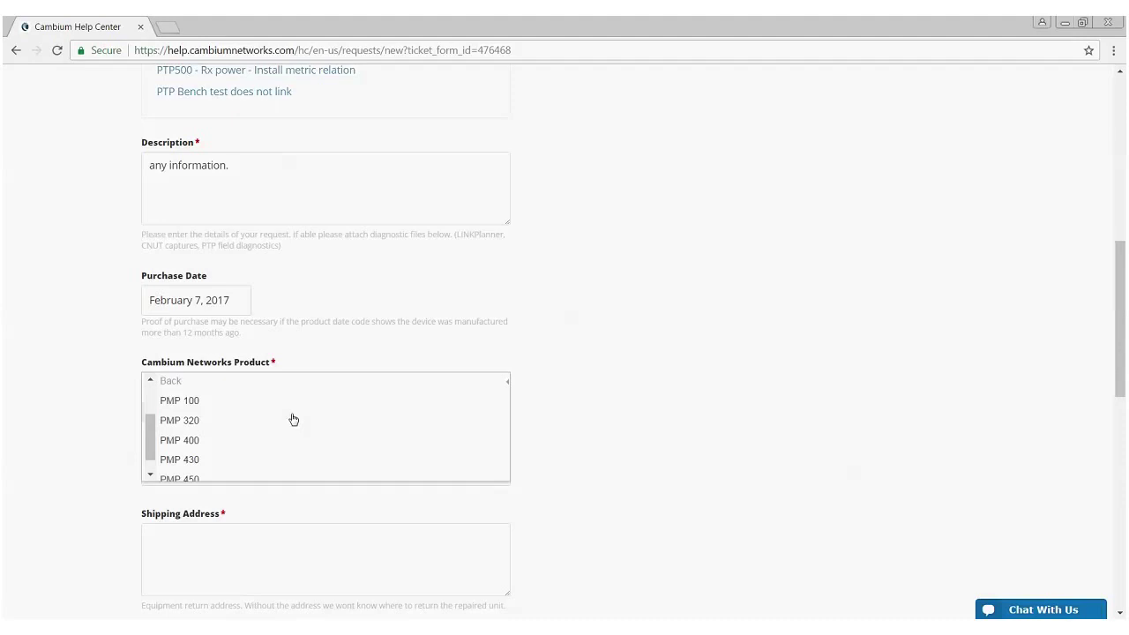
{"action": "scroll", "coordinate": [175, 469], "scroll_direction": "down", "scroll_amount": 1}
{"action": "left_click", "coordinate": [175, 476]}
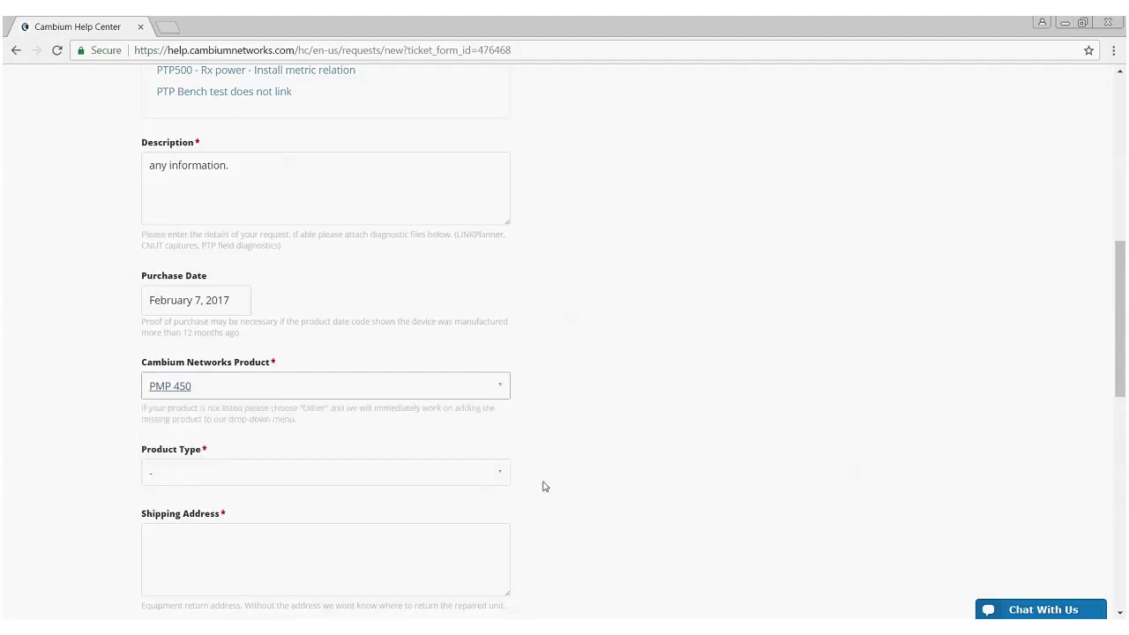
Set the RMA ticket's product type to Access Point within the Access category.
{"action": "left_click", "coordinate": [484, 471]}
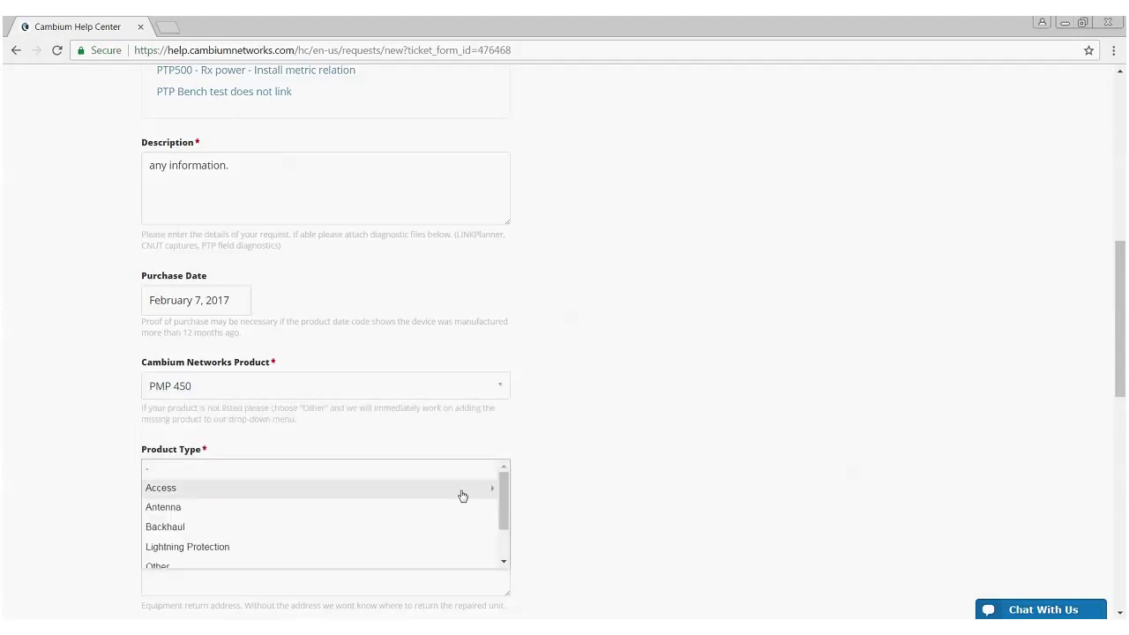
{"action": "left_click", "coordinate": [462, 491]}
{"action": "left_click", "coordinate": [272, 487]}
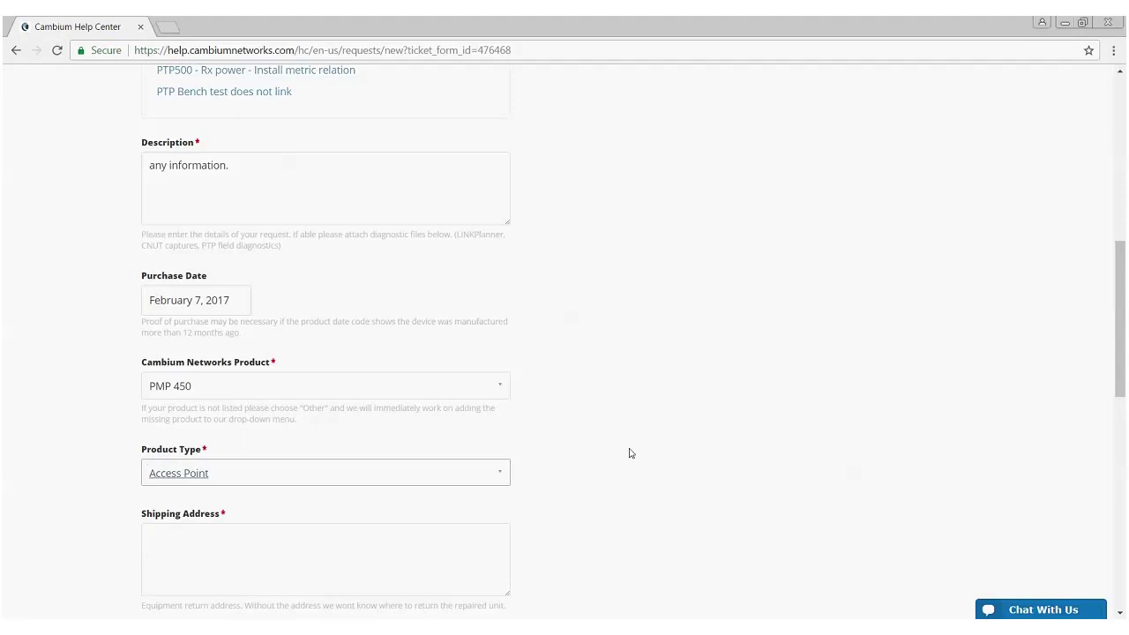
Enter "my address" as the shipping address and "my phone" as the phone number.
{"action": "scroll", "coordinate": [631, 453], "scroll_direction": "down", "scroll_amount": 3}
{"action": "left_click", "coordinate": [278, 318]}
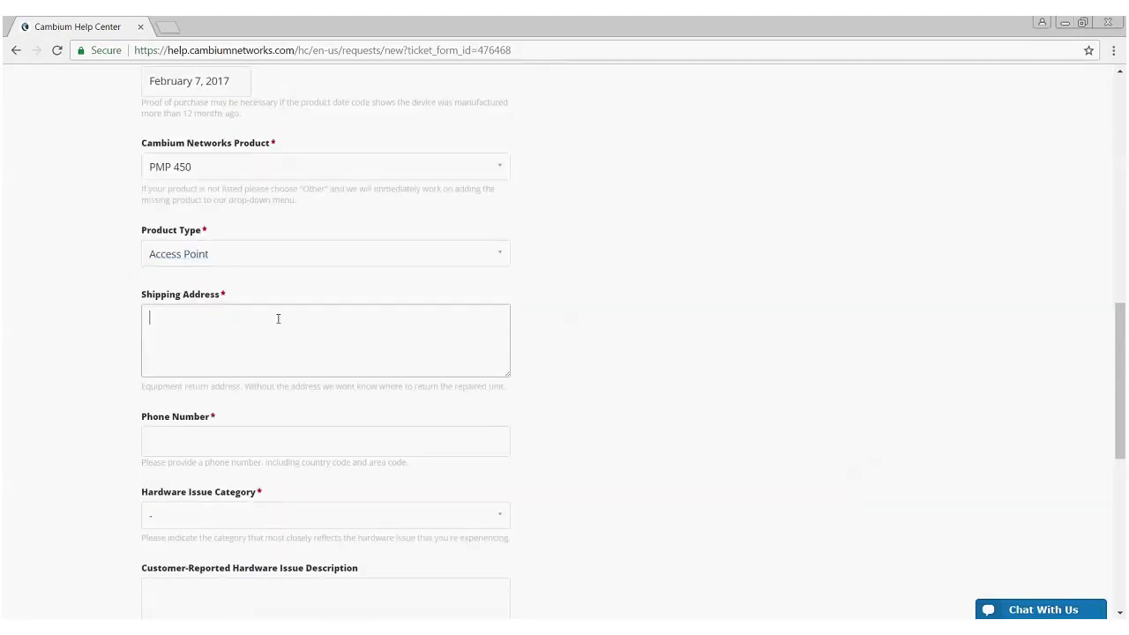
{"action": "type", "text": "my address"}
{"action": "left_click", "coordinate": [533, 316]}
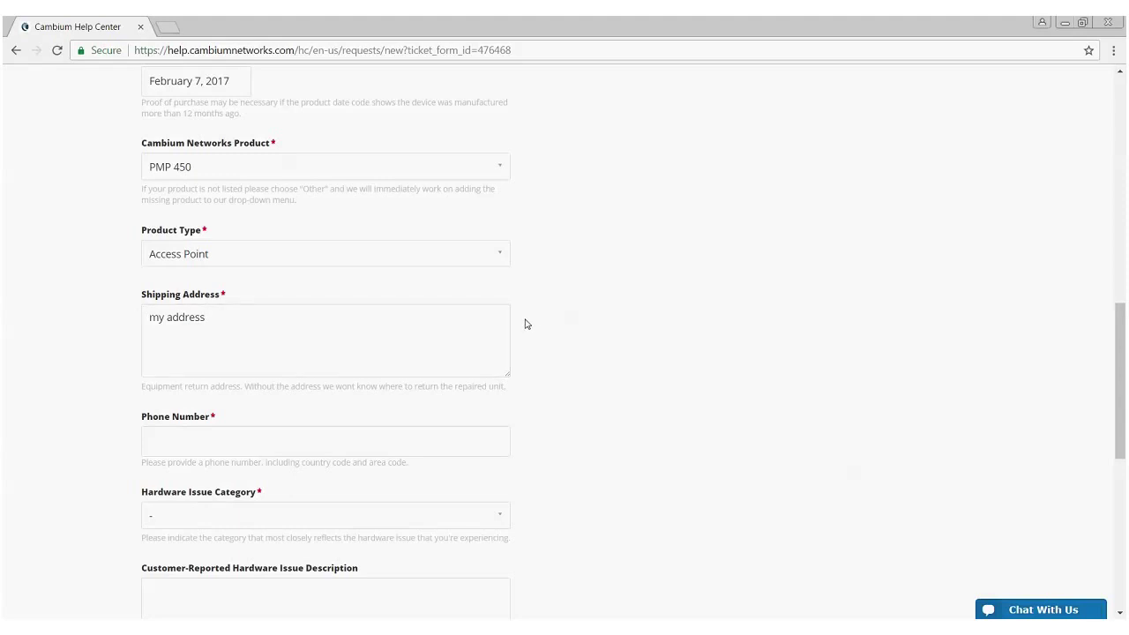
{"action": "scroll", "coordinate": [525, 325], "scroll_direction": "down", "scroll_amount": 3}
{"action": "left_click", "coordinate": [390, 301]}
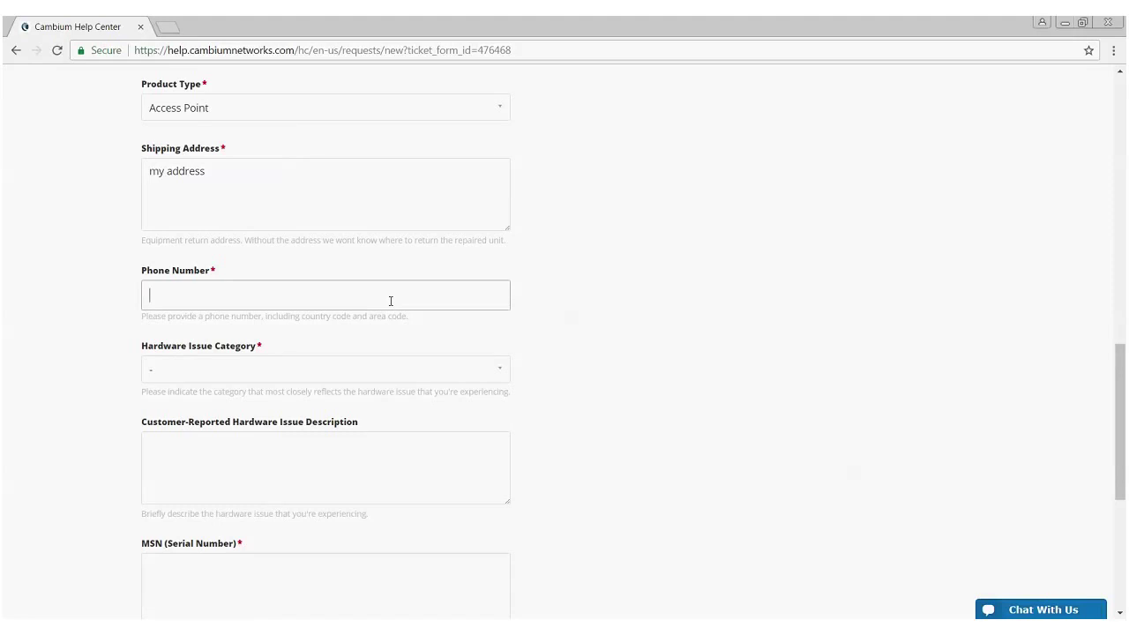
{"action": "type", "text": "my phone"}
Set the hardware issue category to "Radio will not power up".
{"action": "left_click", "coordinate": [509, 377]}
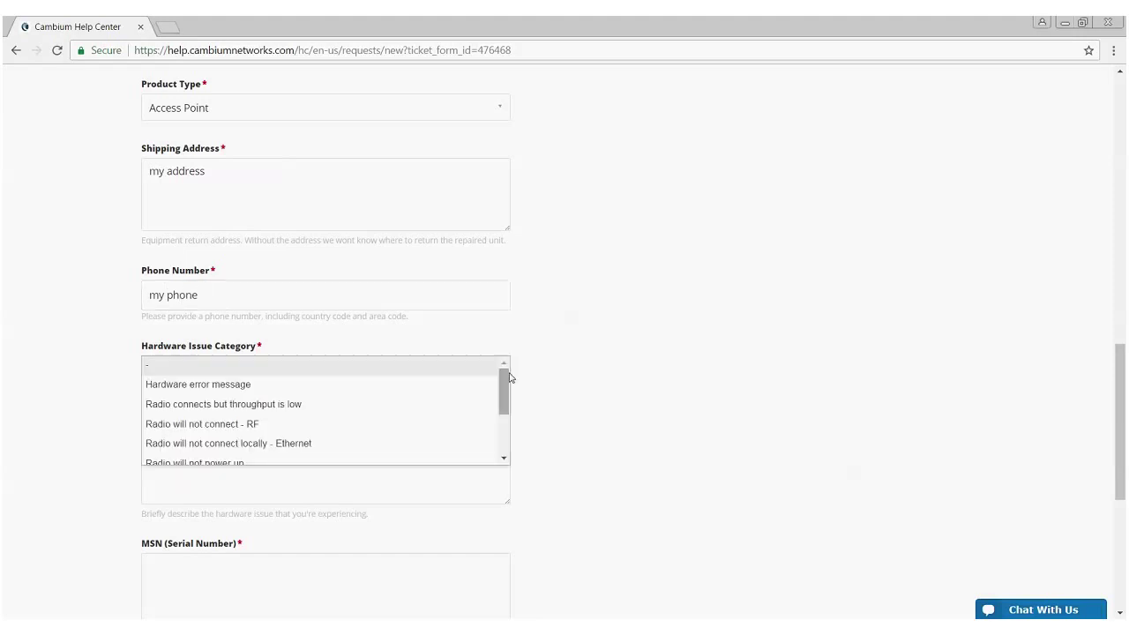
{"action": "scroll", "coordinate": [499, 420], "scroll_direction": "down", "scroll_amount": 2}
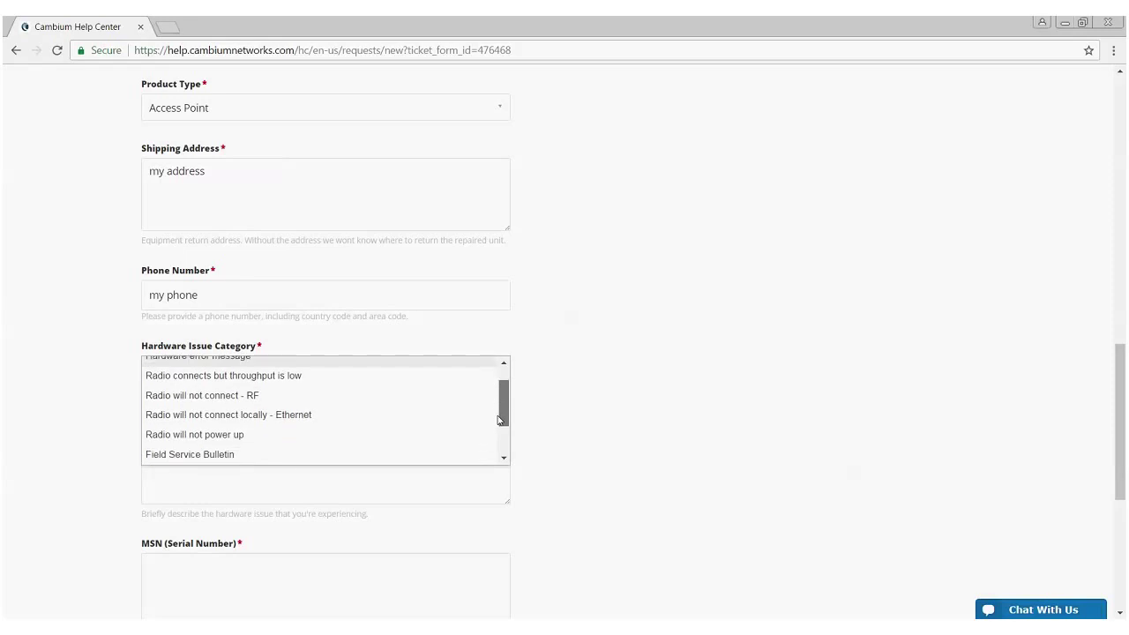
{"action": "scroll", "coordinate": [498, 421], "scroll_direction": "down", "scroll_amount": 1}
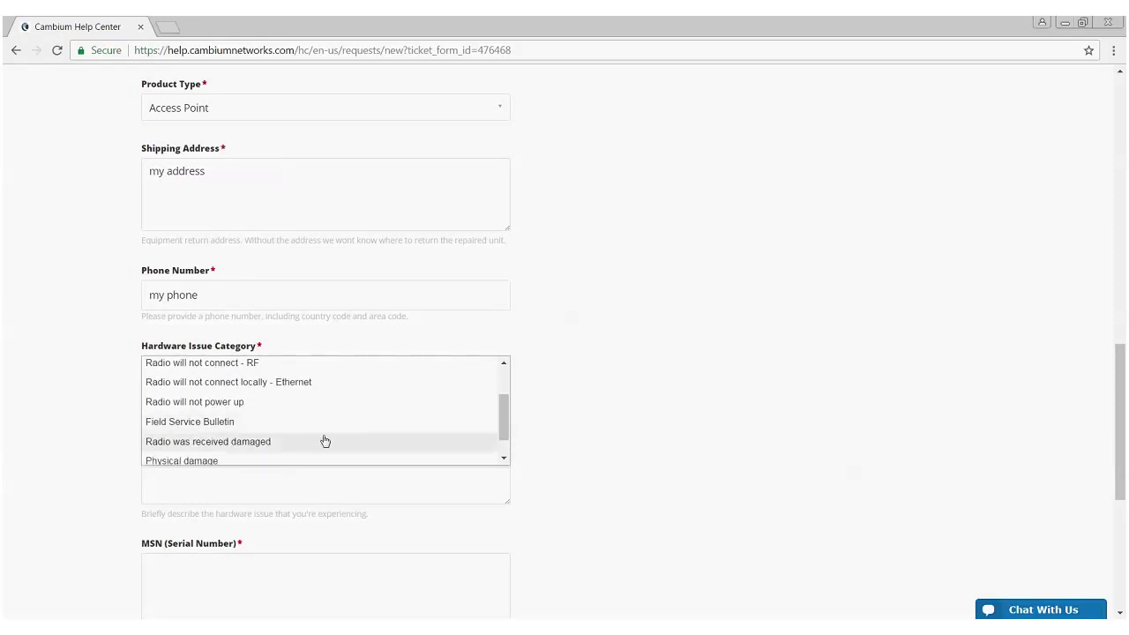
{"action": "left_click", "coordinate": [242, 403]}
{"action": "left_click", "coordinate": [238, 451]}
Enter 1232254 as the MSN serial number and 12343323 as the ESN MAC address, leaving the hardware issue description empty.
{"action": "scroll", "coordinate": [670, 418], "scroll_direction": "down", "scroll_amount": 2}
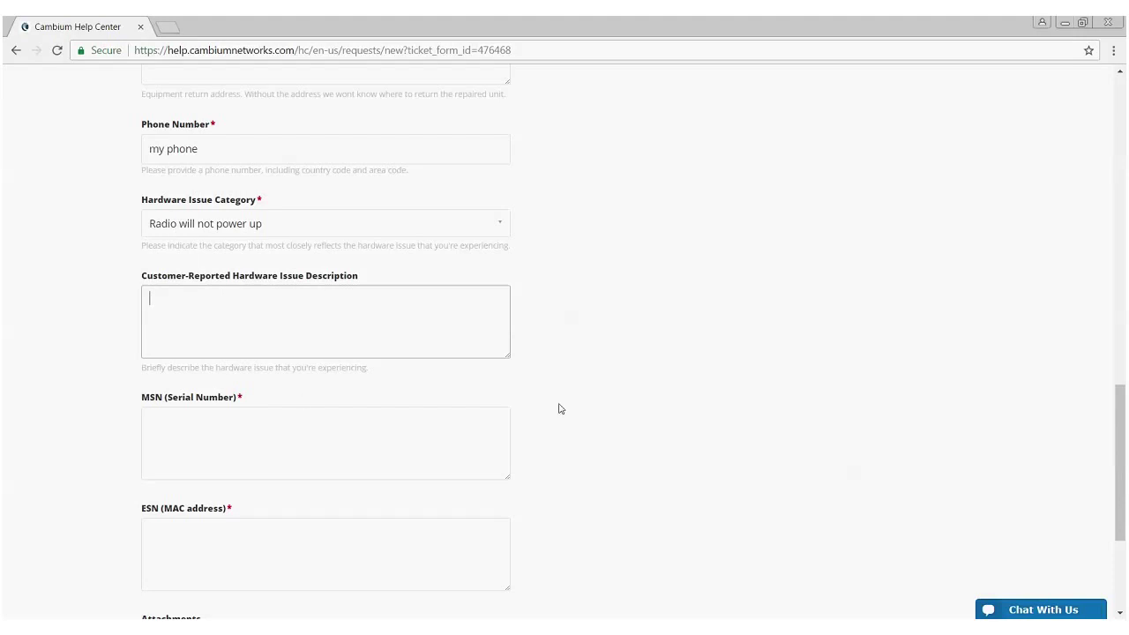
{"action": "scroll", "coordinate": [558, 408], "scroll_direction": "down", "scroll_amount": 1}
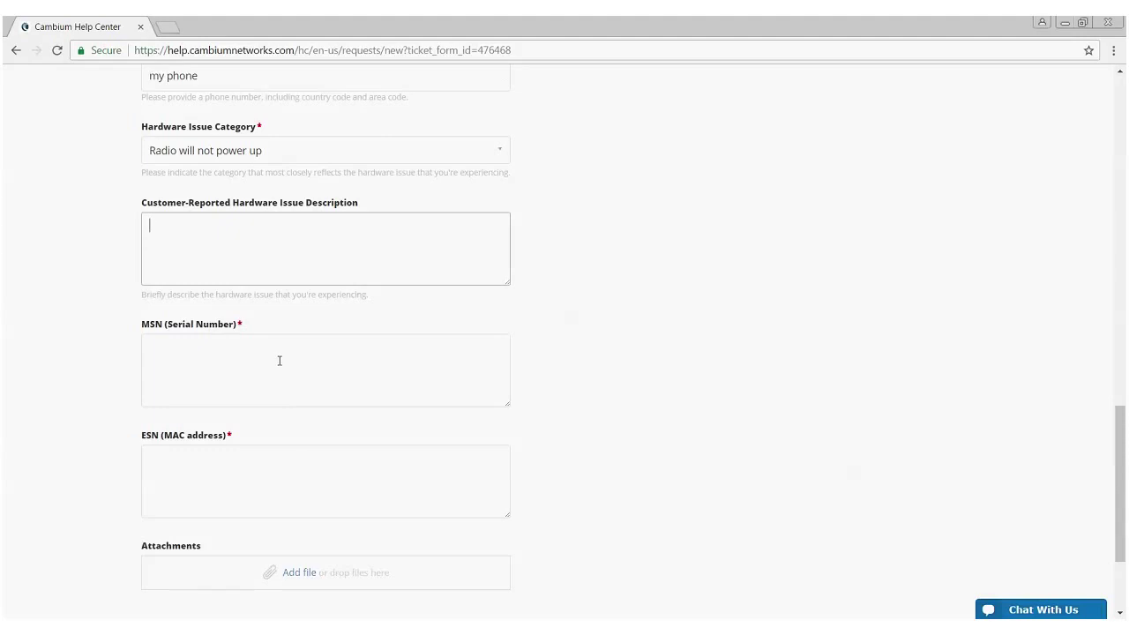
{"action": "left_click", "coordinate": [278, 361]}
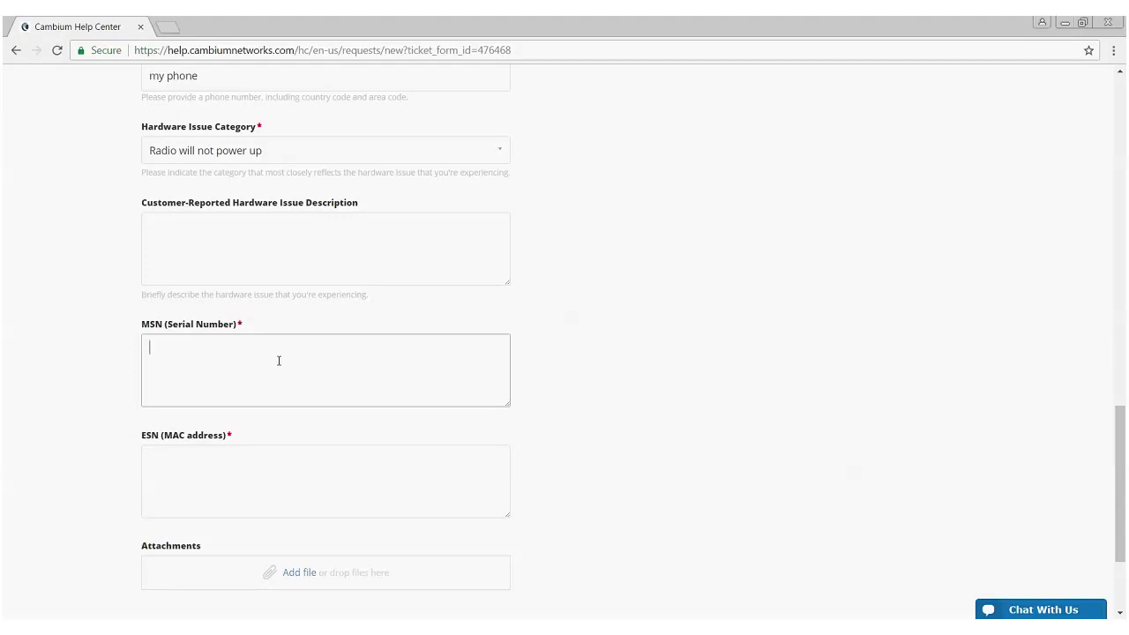
{"action": "type", "text": "12322"}
{"action": "left_click", "coordinate": [237, 472]}
{"action": "type", "text": "123433"}
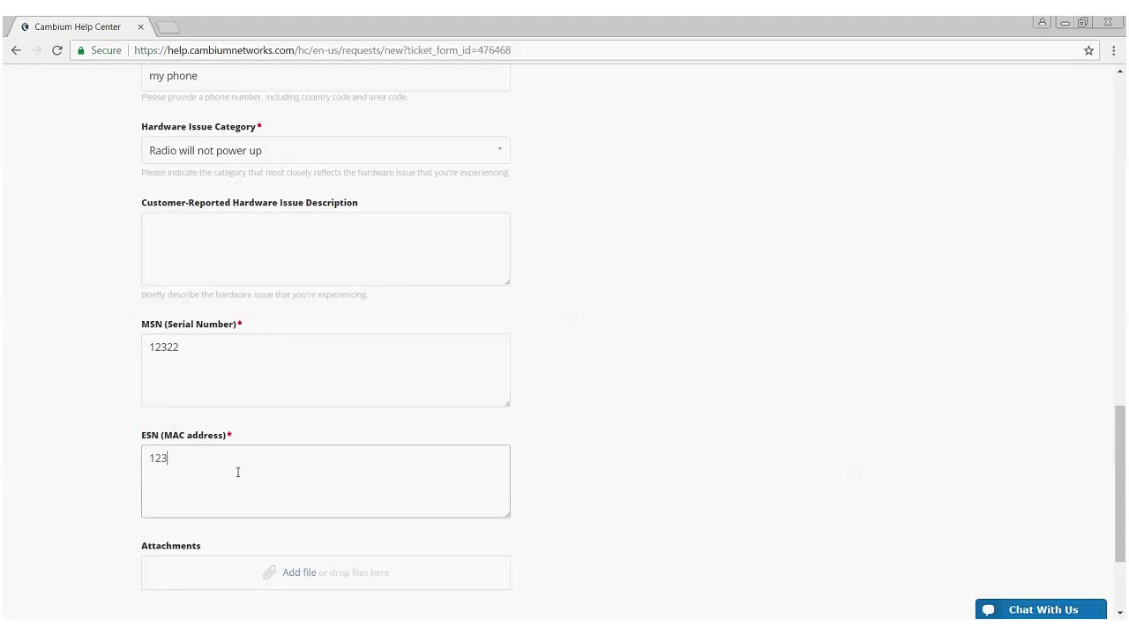
{"action": "left_click", "coordinate": [196, 356]}
{"action": "type", "text": "54"}
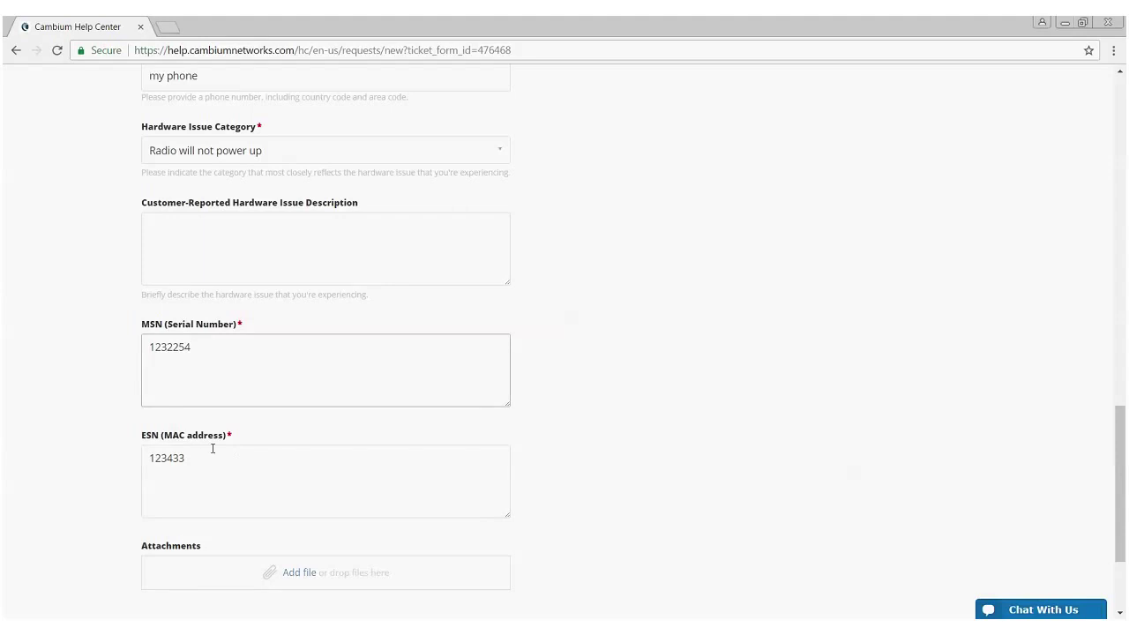
{"action": "left_click", "coordinate": [212, 450]}
{"action": "type", "text": "23"}
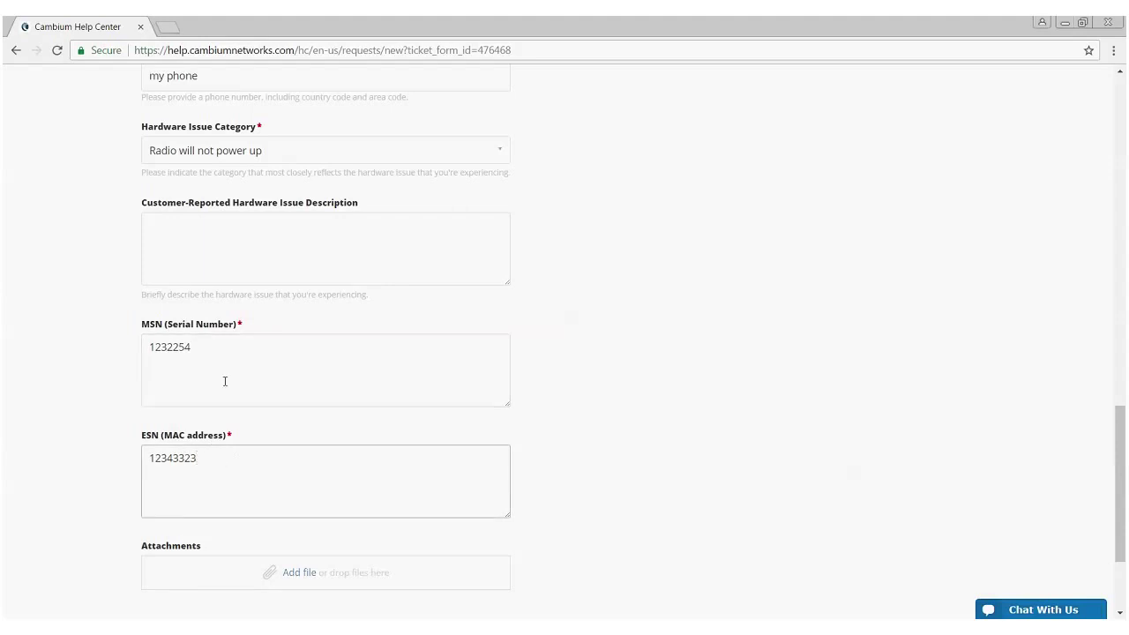
Submit the completed RMA ticket without any attachments.
{"action": "left_click", "coordinate": [605, 421]}
{"action": "scroll", "coordinate": [605, 395], "scroll_direction": "down", "scroll_amount": 1}
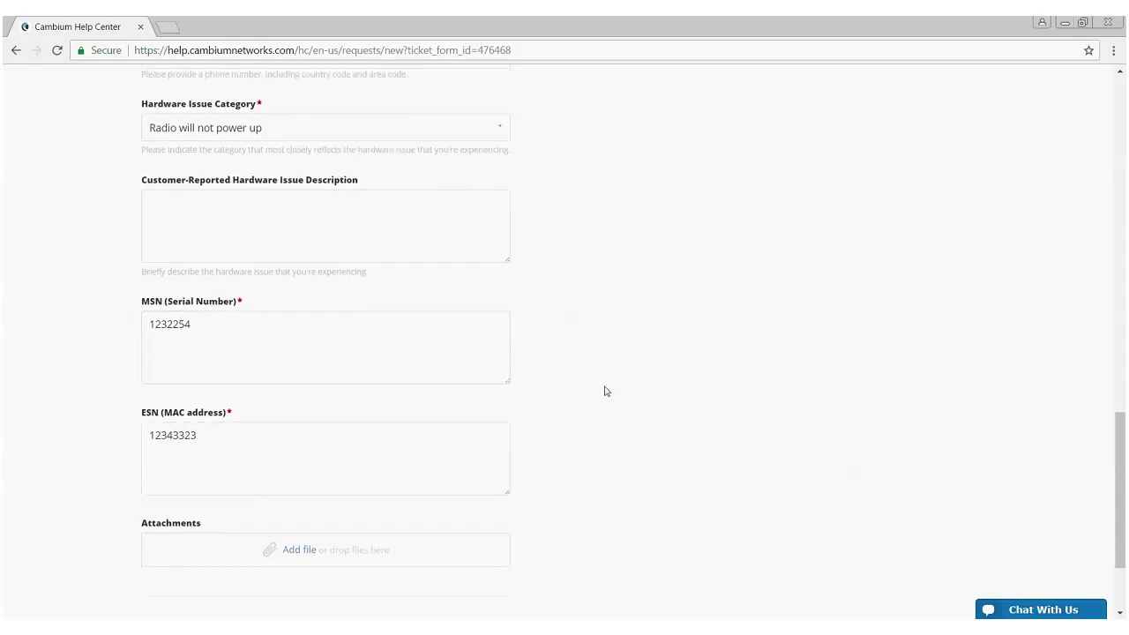
{"action": "scroll", "coordinate": [607, 384], "scroll_direction": "down", "scroll_amount": 2}
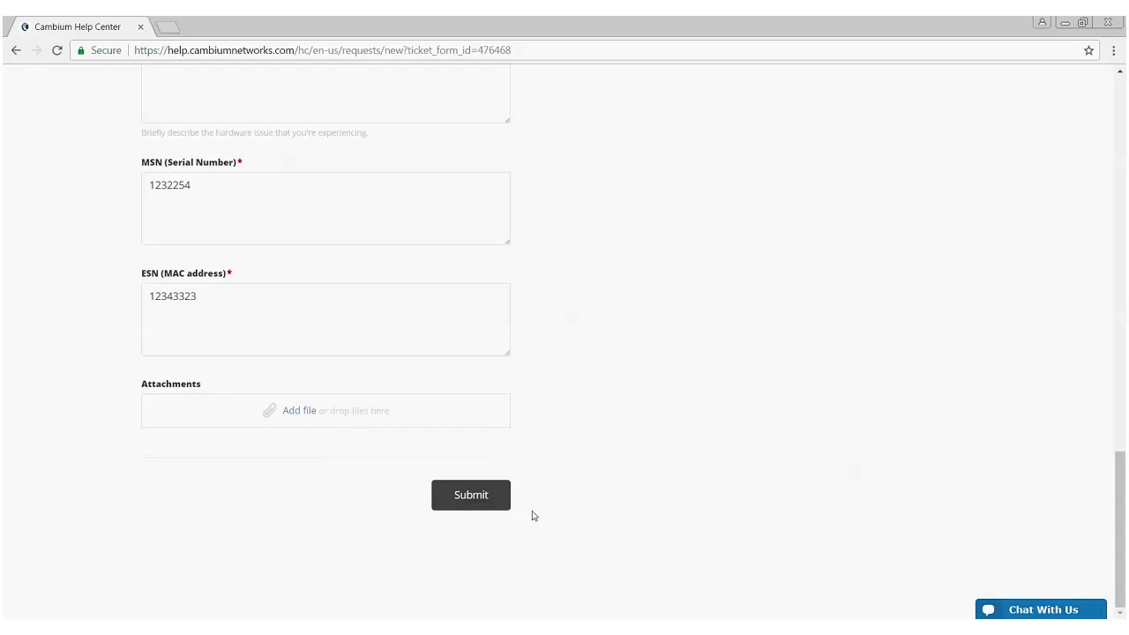
{"action": "left_click", "coordinate": [485, 502]}
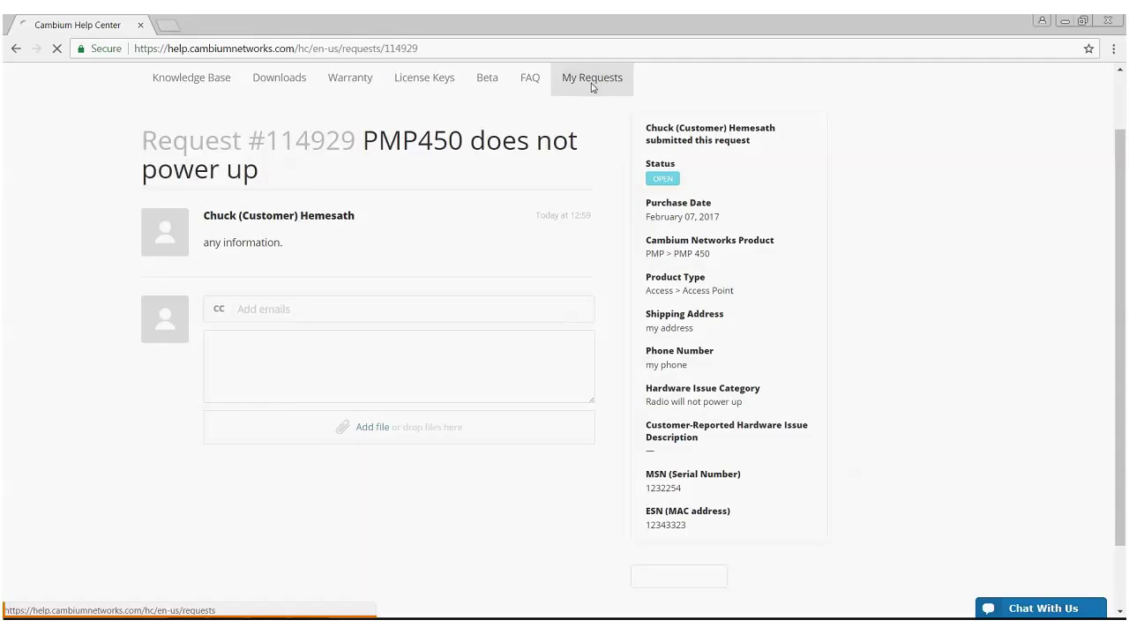
Review the list of own requests and open the "PMP450 does not power up" ticket from it.
{"action": "left_click", "coordinate": [591, 79]}
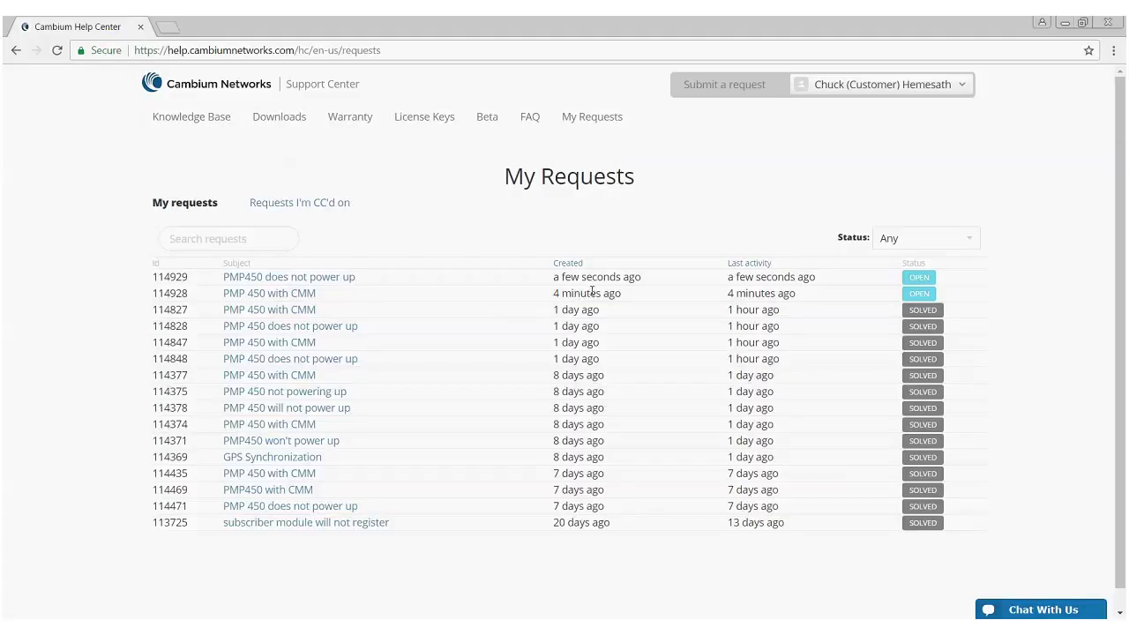
{"action": "mouse_move", "coordinate": [589, 294]}
{"action": "left_click", "coordinate": [183, 295]}
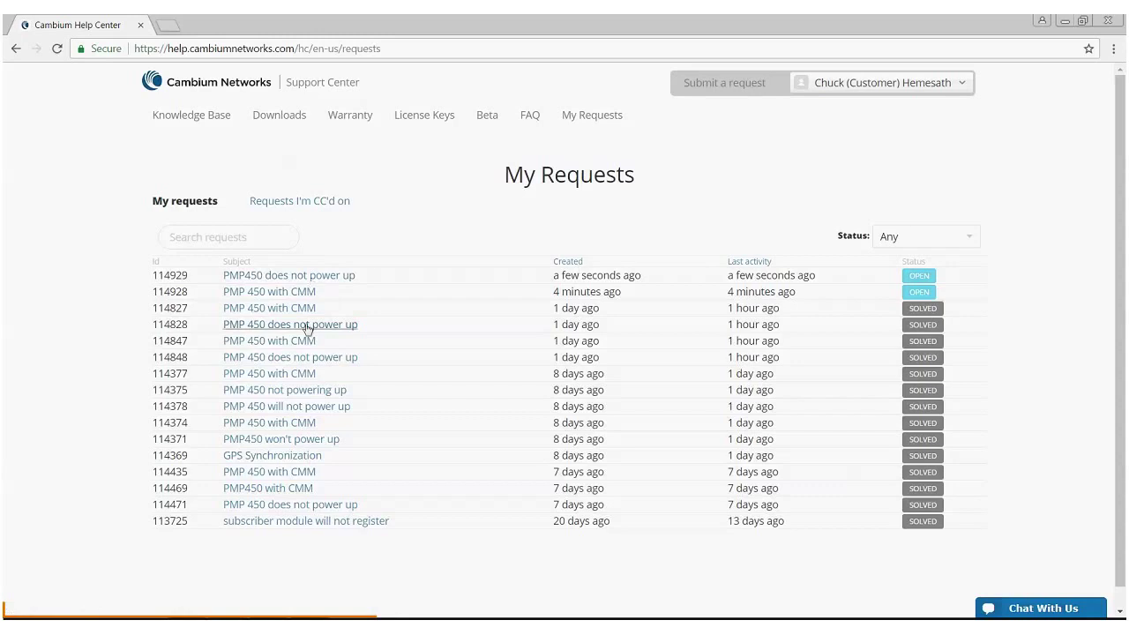
{"action": "left_click", "coordinate": [324, 279]}
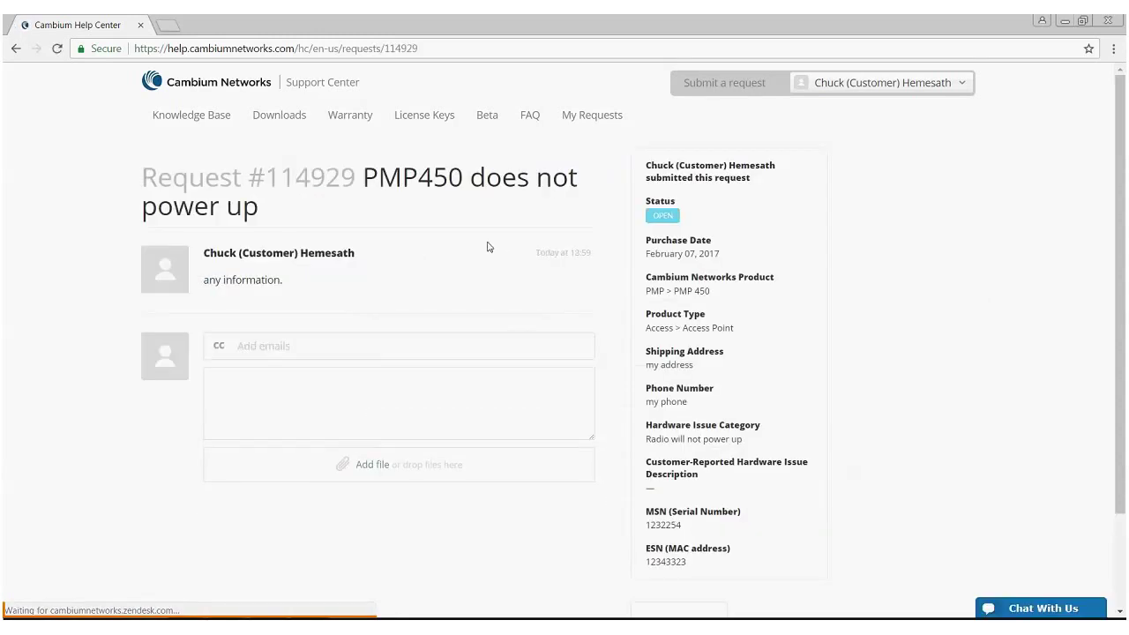